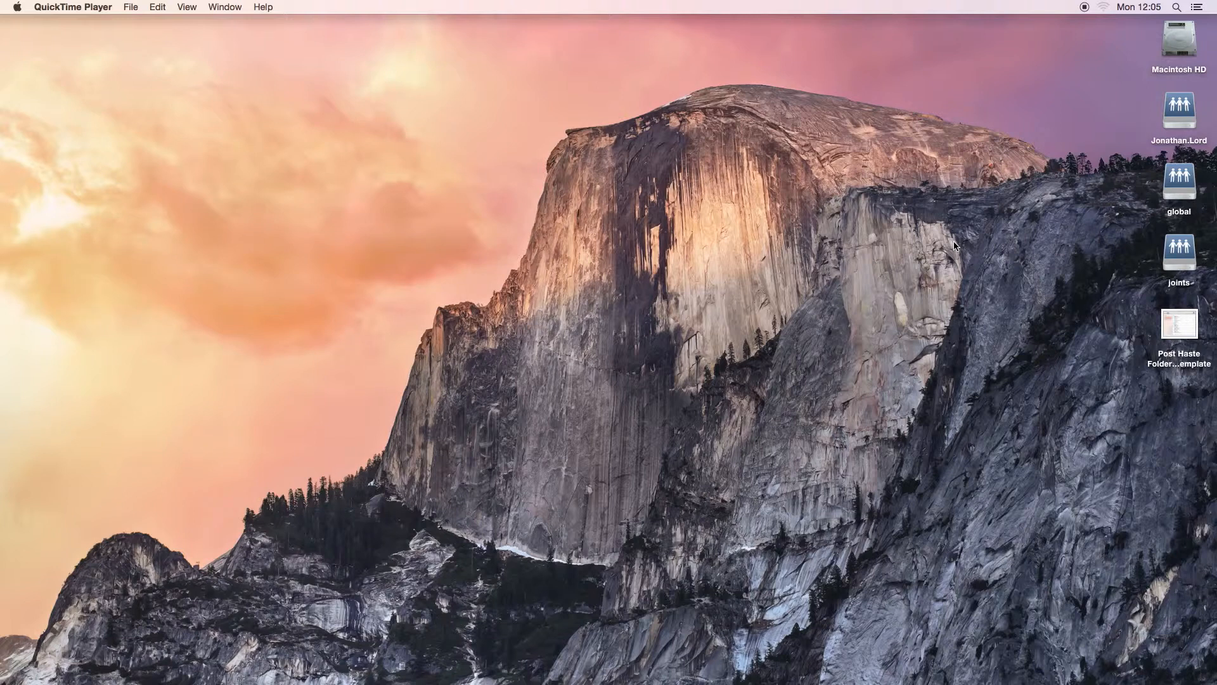
# - Search for "post" to launch the Post Haste application, and reposition its window on the desktop
pyautogui.click(1178, 7)
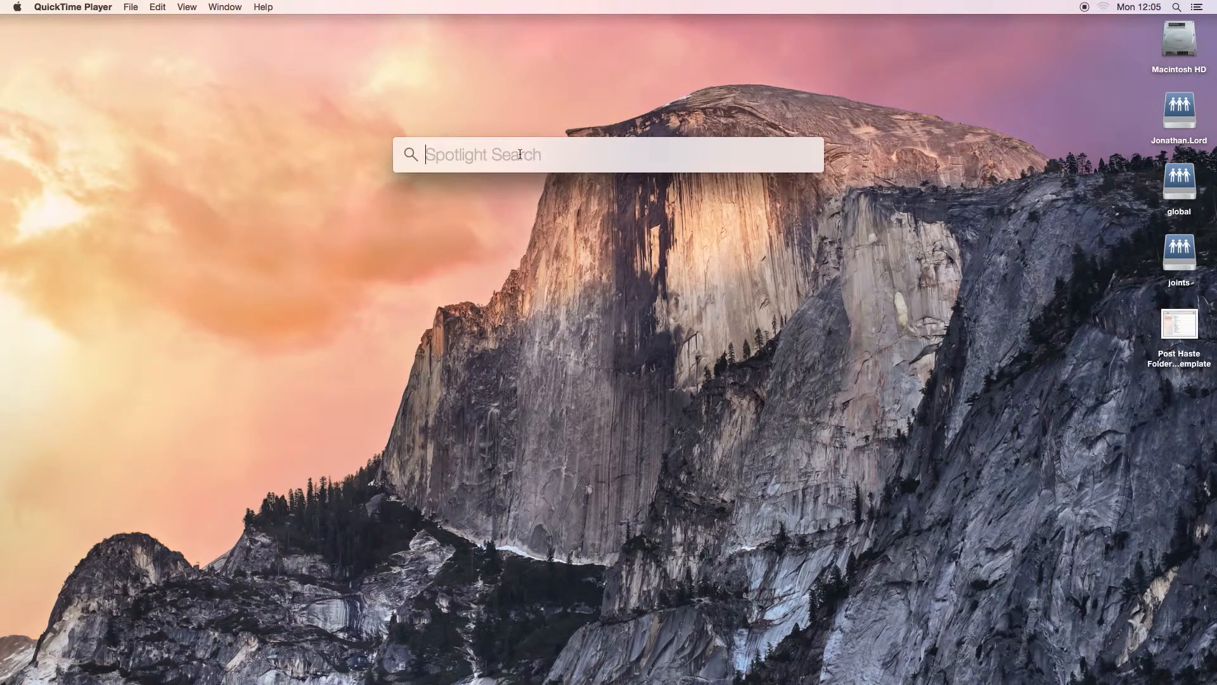
pyautogui.write('post')
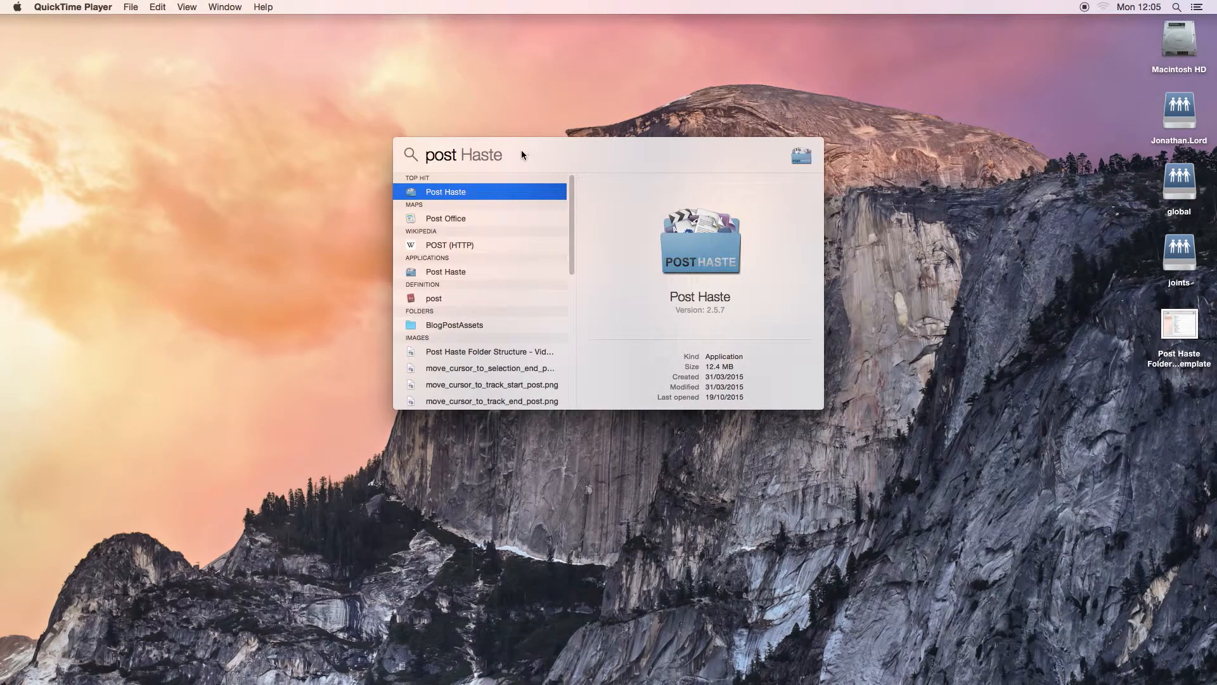
pyautogui.click(458, 193)
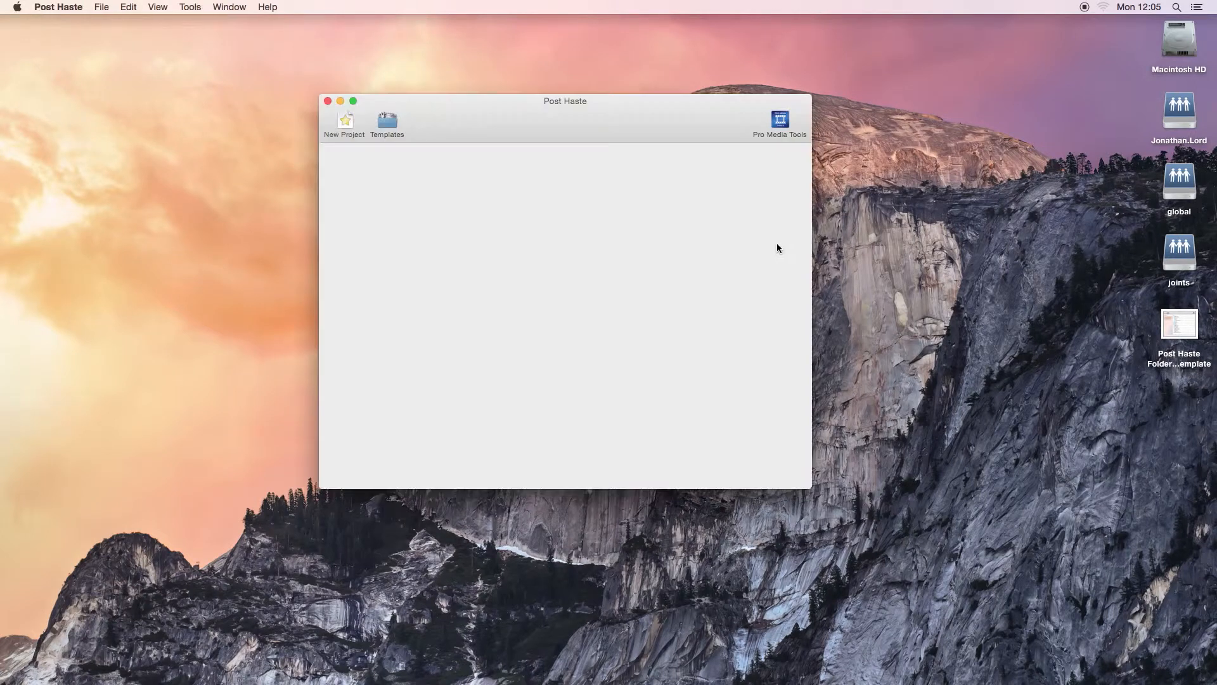
pyautogui.moveTo(625, 101); pyautogui.dragTo(658, 135)
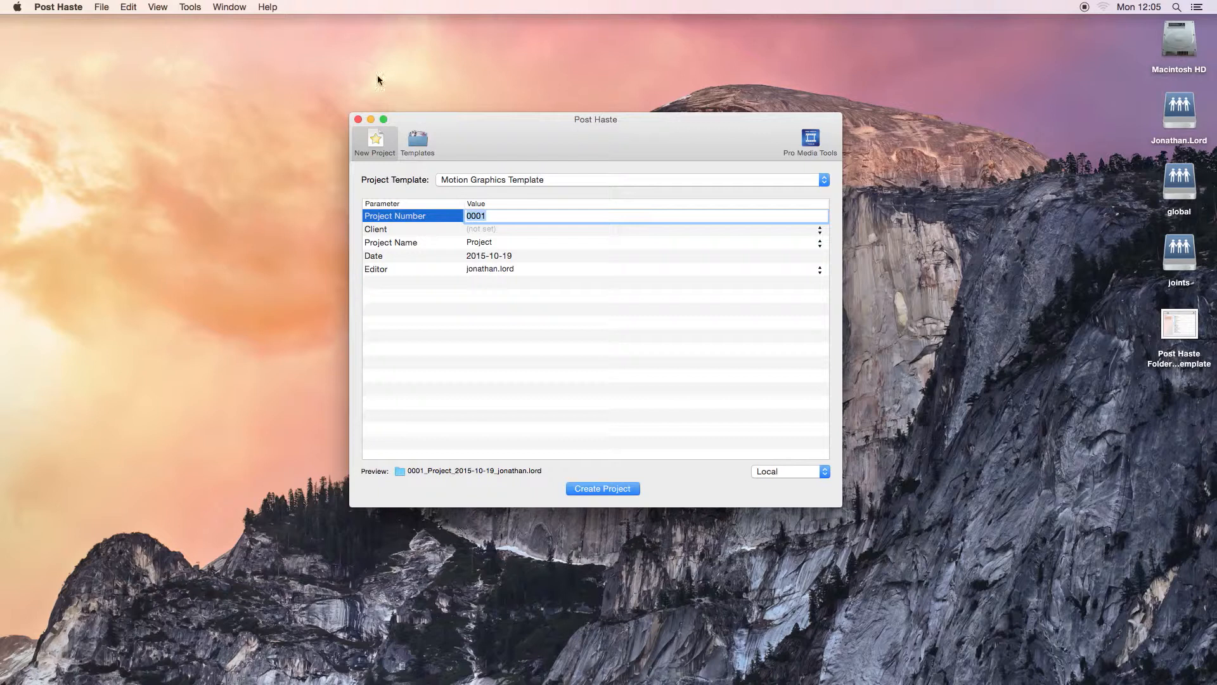
pyautogui.moveTo(488, 128); pyautogui.dragTo(486, 119)
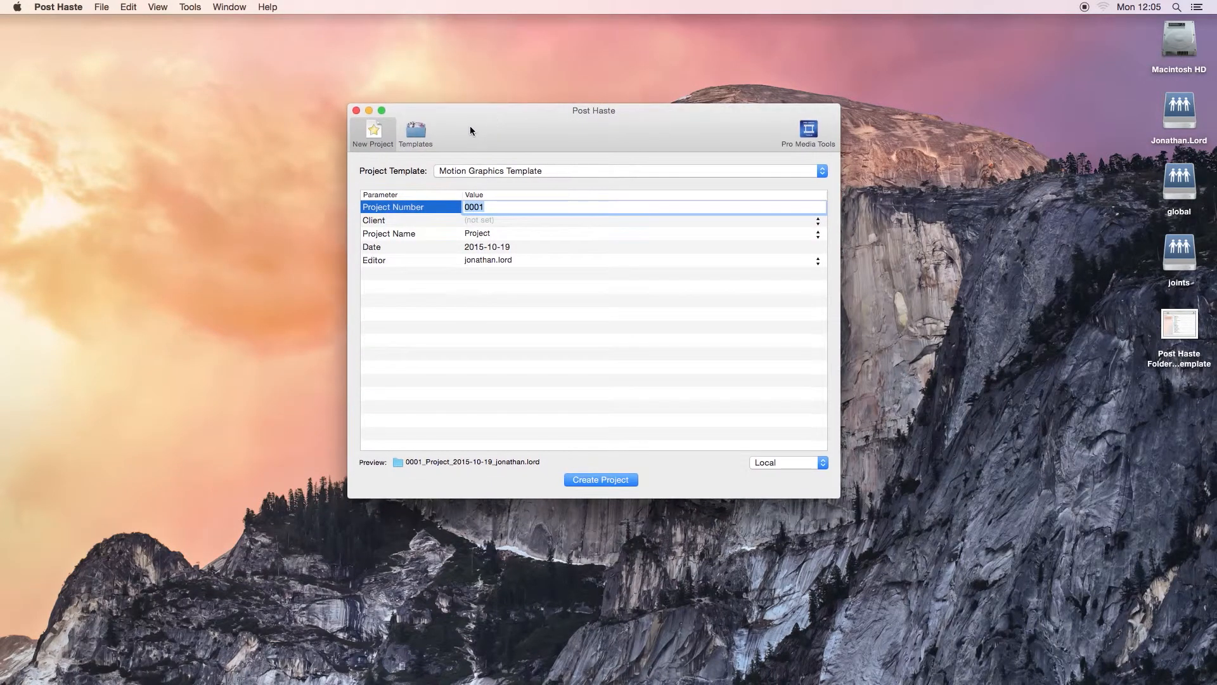
# - Open the Video Editing Template from the templates to show its files, and move the window slightly higher on the desktop
pyautogui.click(418, 133)
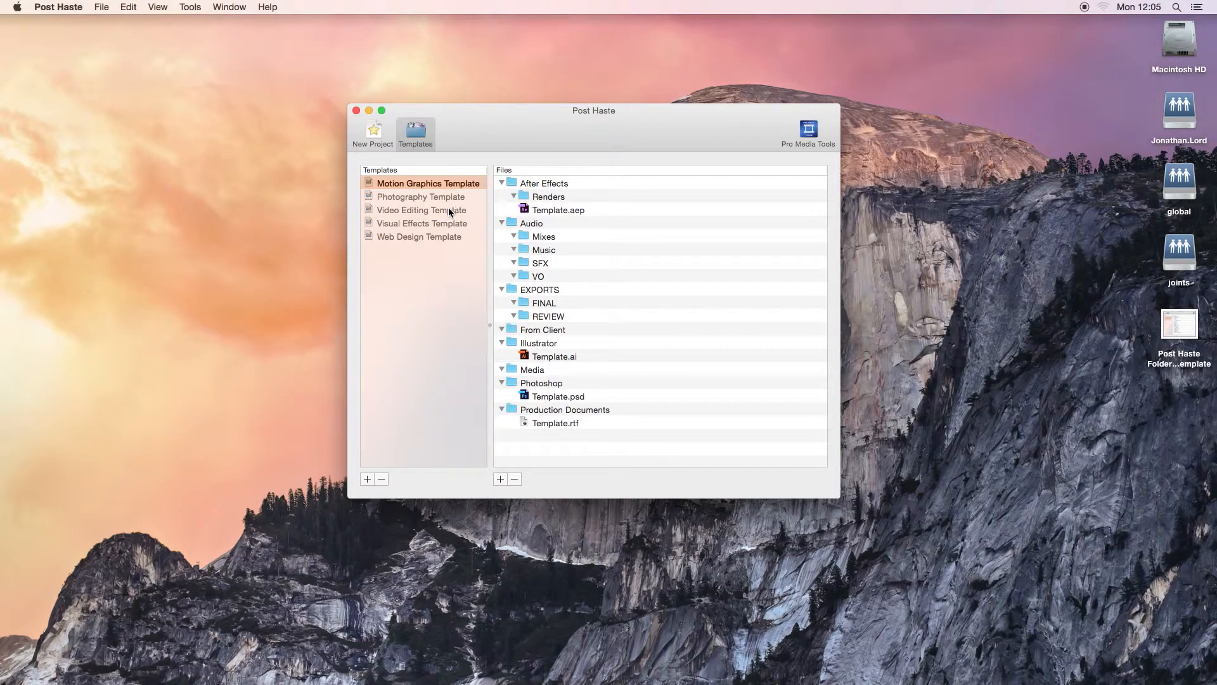
pyautogui.click(400, 214)
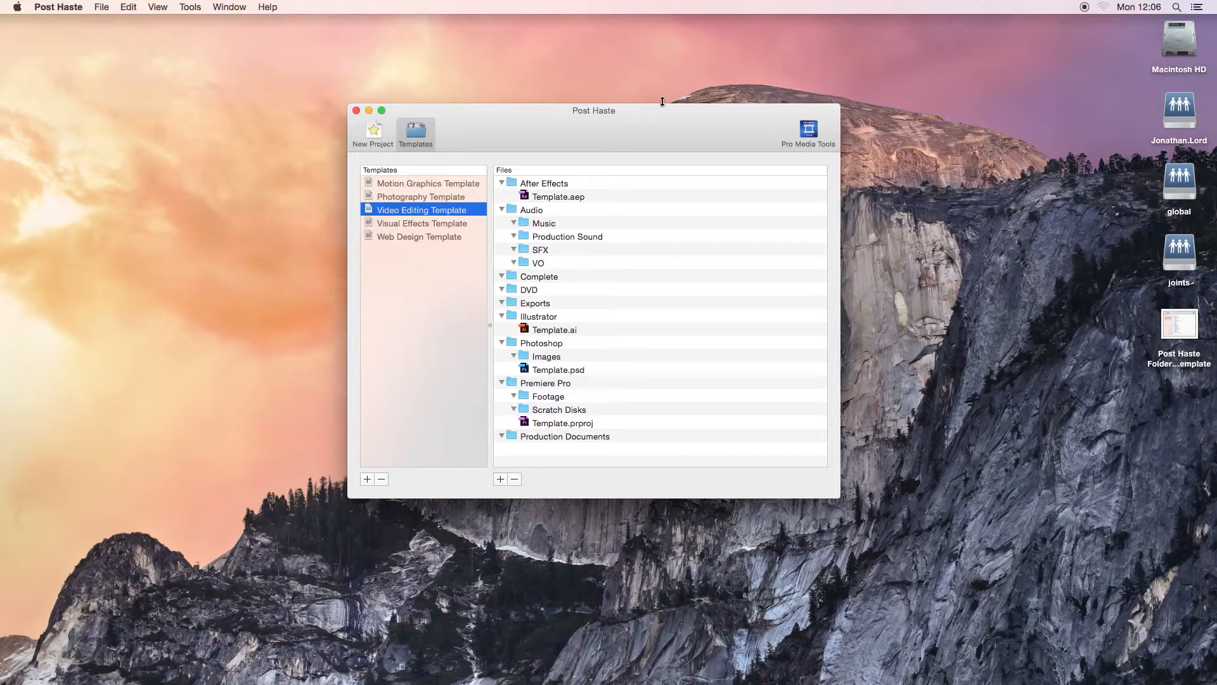
pyautogui.moveTo(666, 110); pyautogui.dragTo(672, 96)
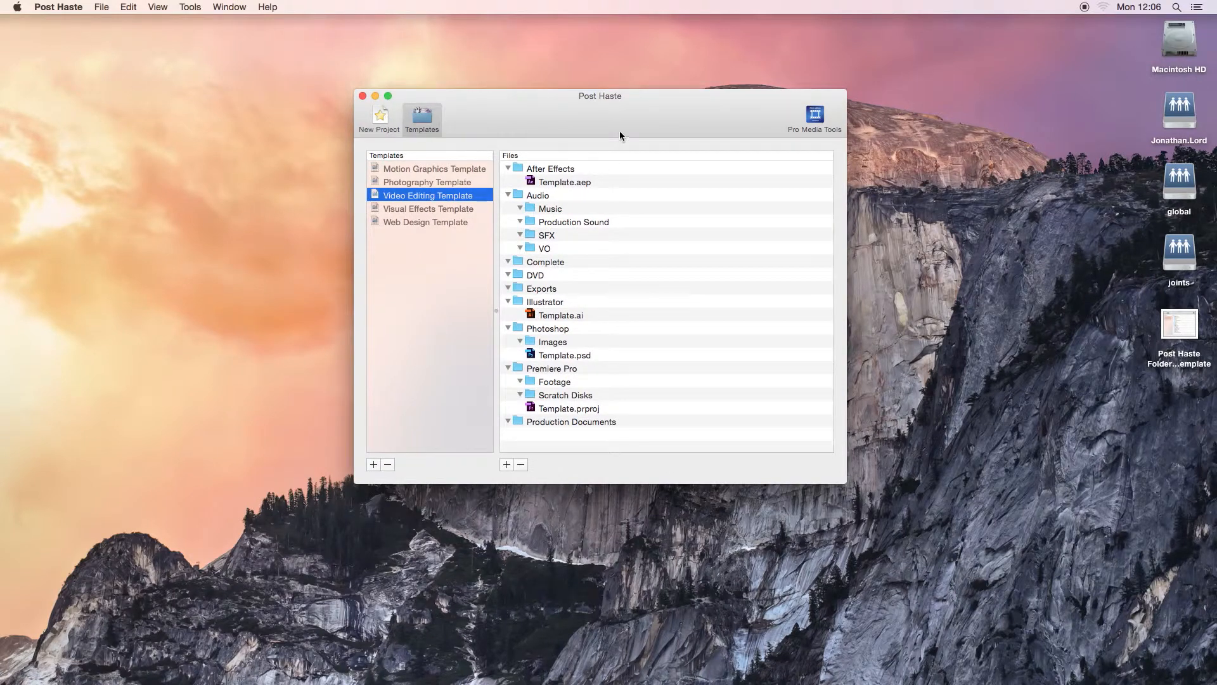
pyautogui.moveTo(619, 135); pyautogui.dragTo(625, 126)
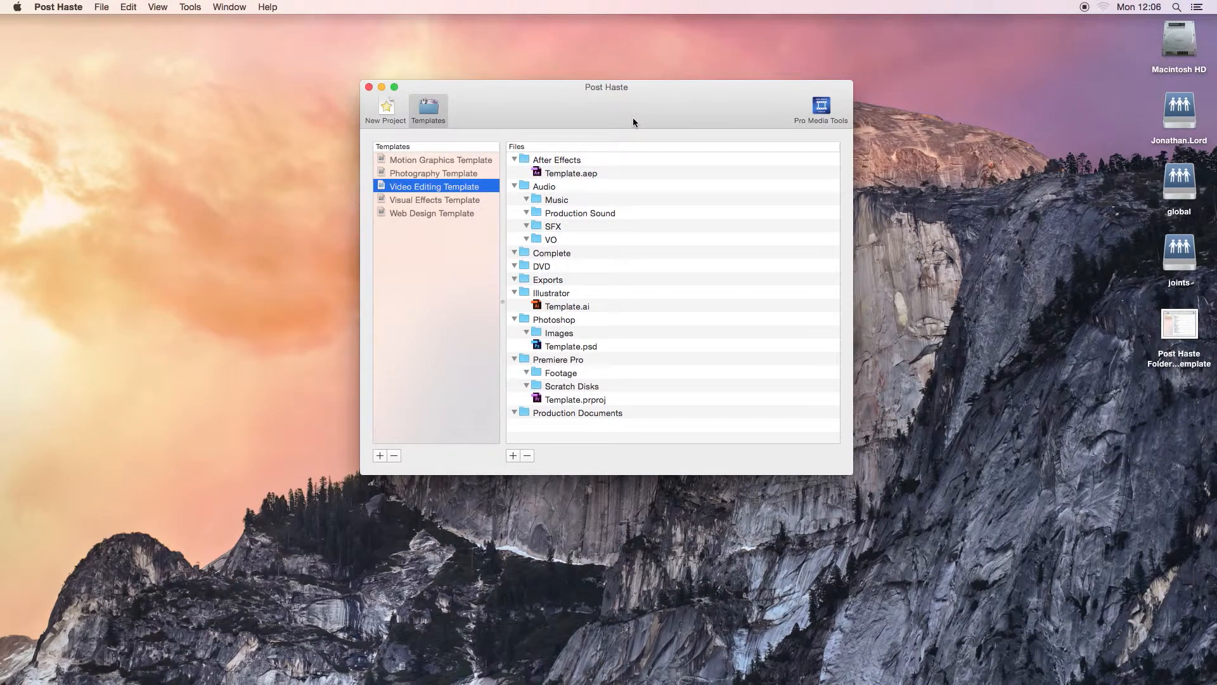
# - Examine the After Effects and Audio folders of the Video Editing Template, including the project file and each audio subfolder
pyautogui.click(558, 161)
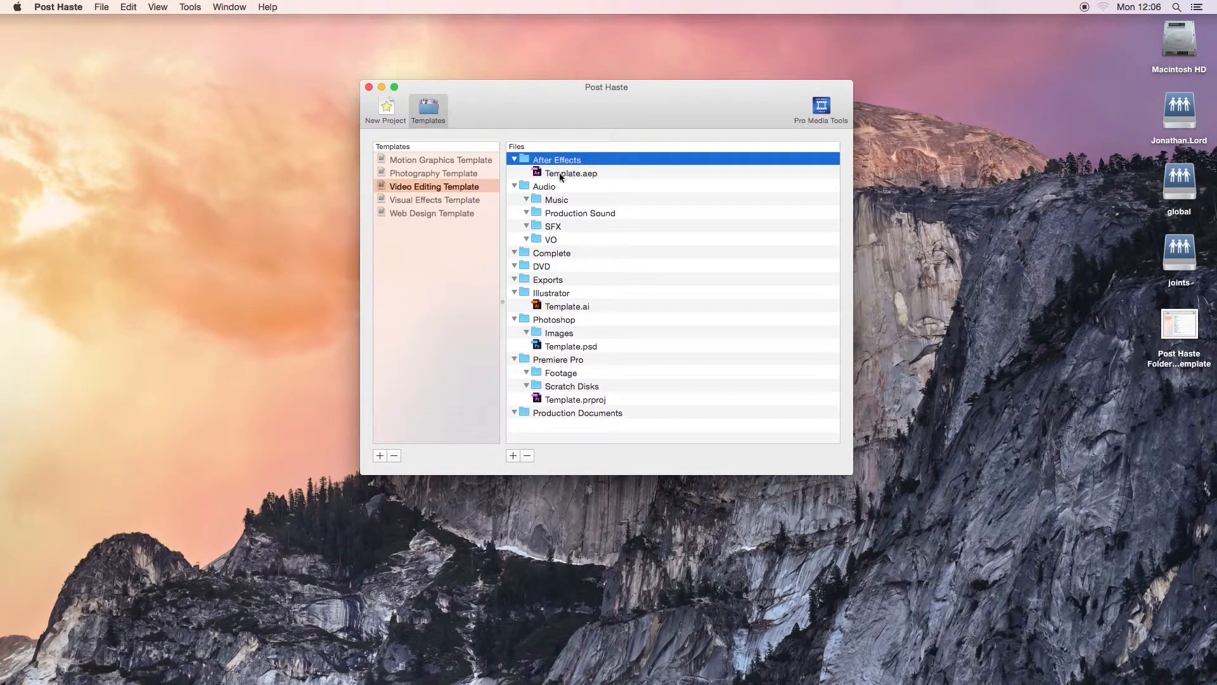
pyautogui.click(564, 177)
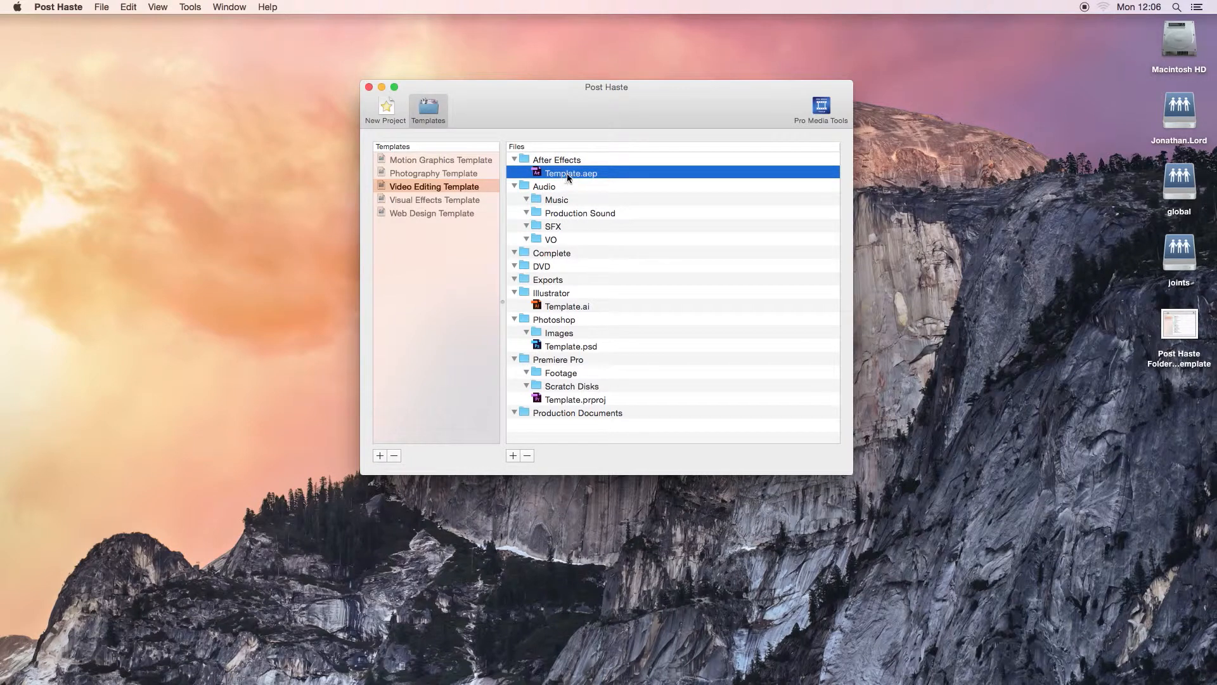
pyautogui.click(567, 187)
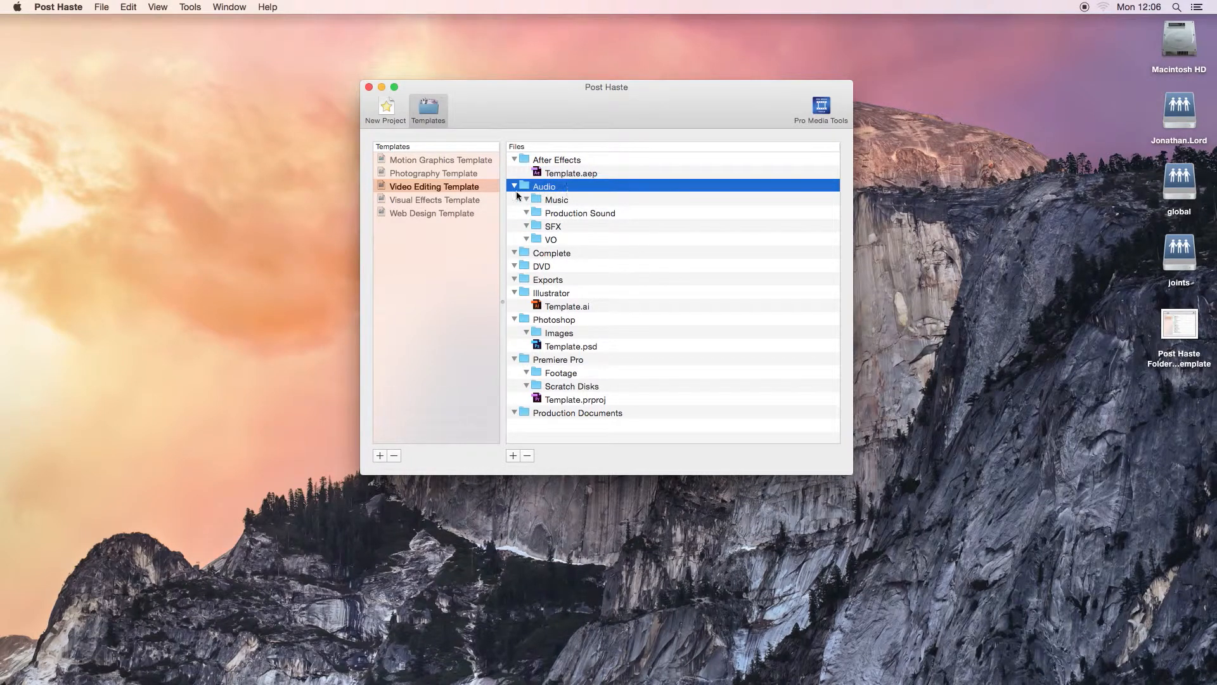
pyautogui.click(563, 203)
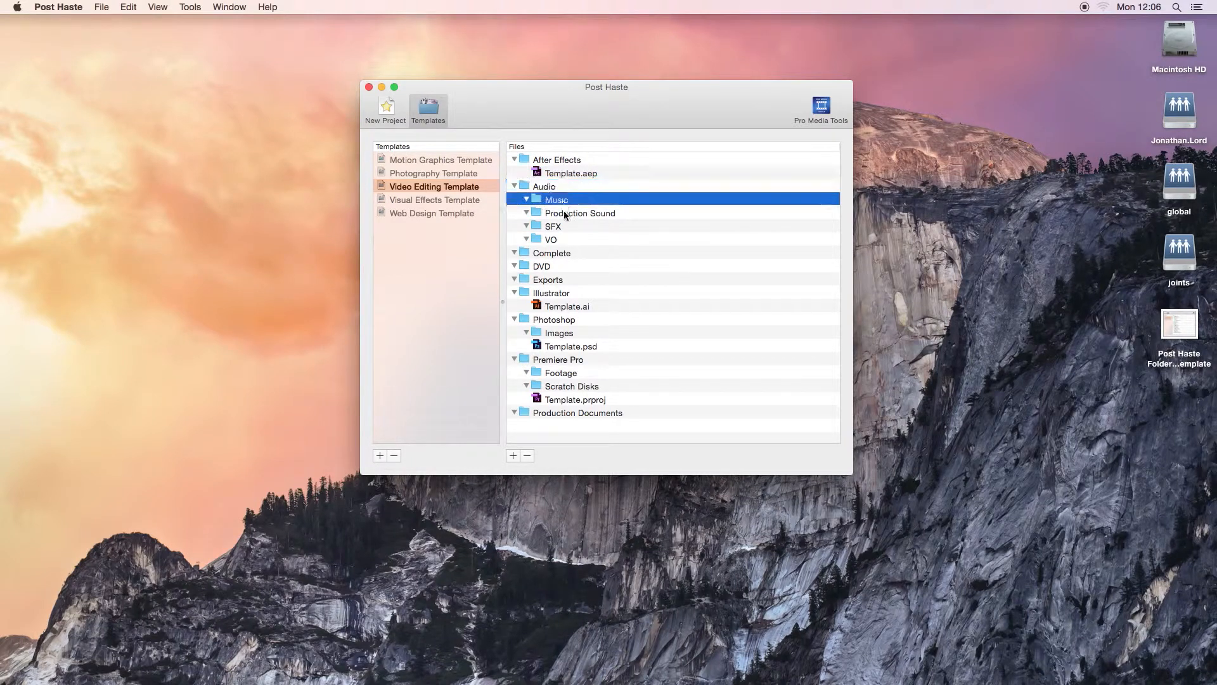
pyautogui.click(564, 214)
pyautogui.click(558, 227)
pyautogui.click(559, 239)
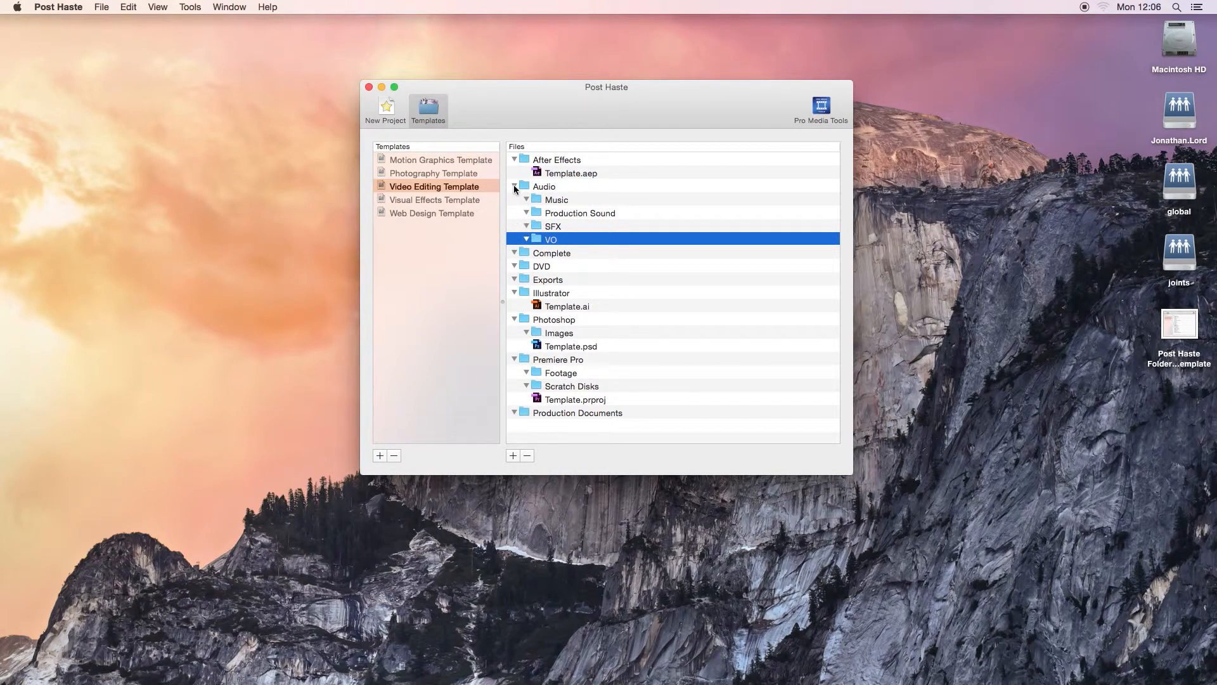
# - Collapse and re-expand the Audio folder, and open its name for editing without renaming it
pyautogui.click(514, 186)
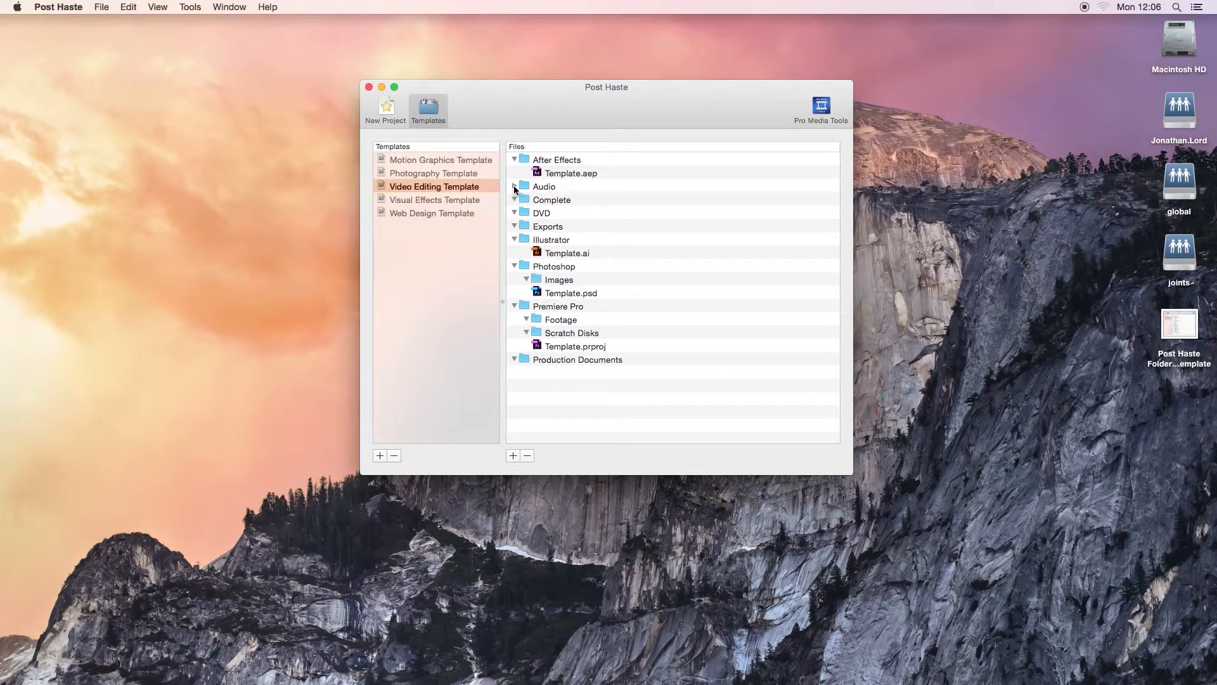
pyautogui.click(514, 186)
pyautogui.click(543, 189)
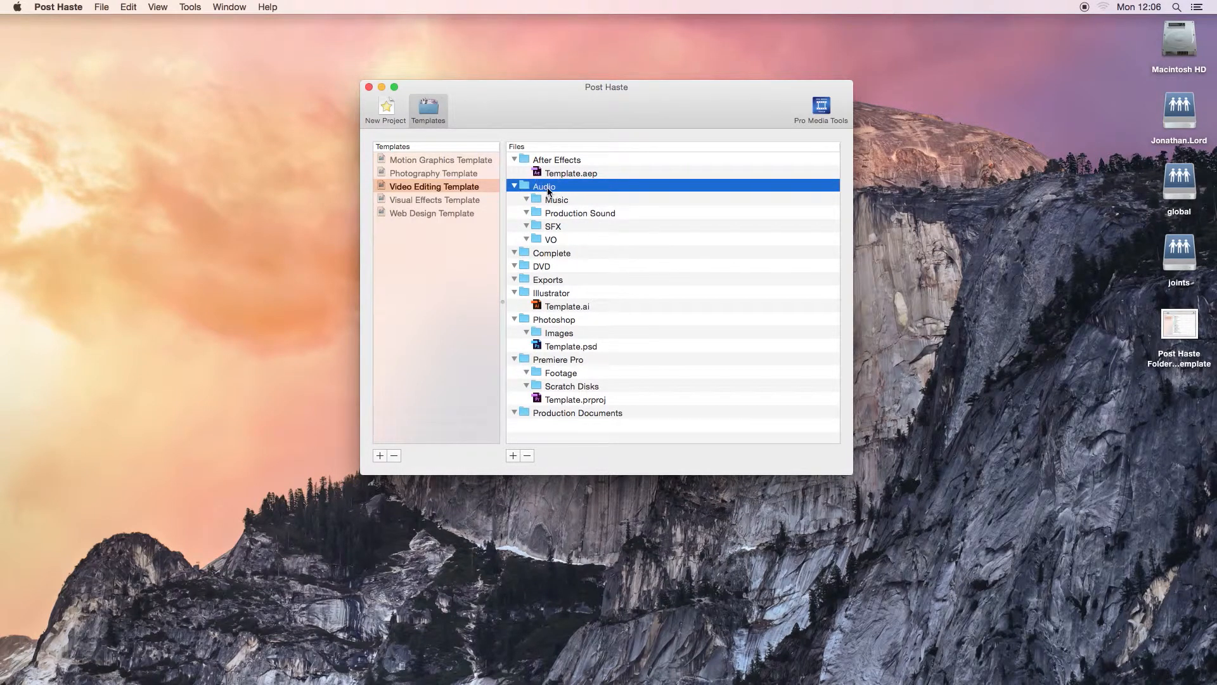
pyautogui.click(549, 191)
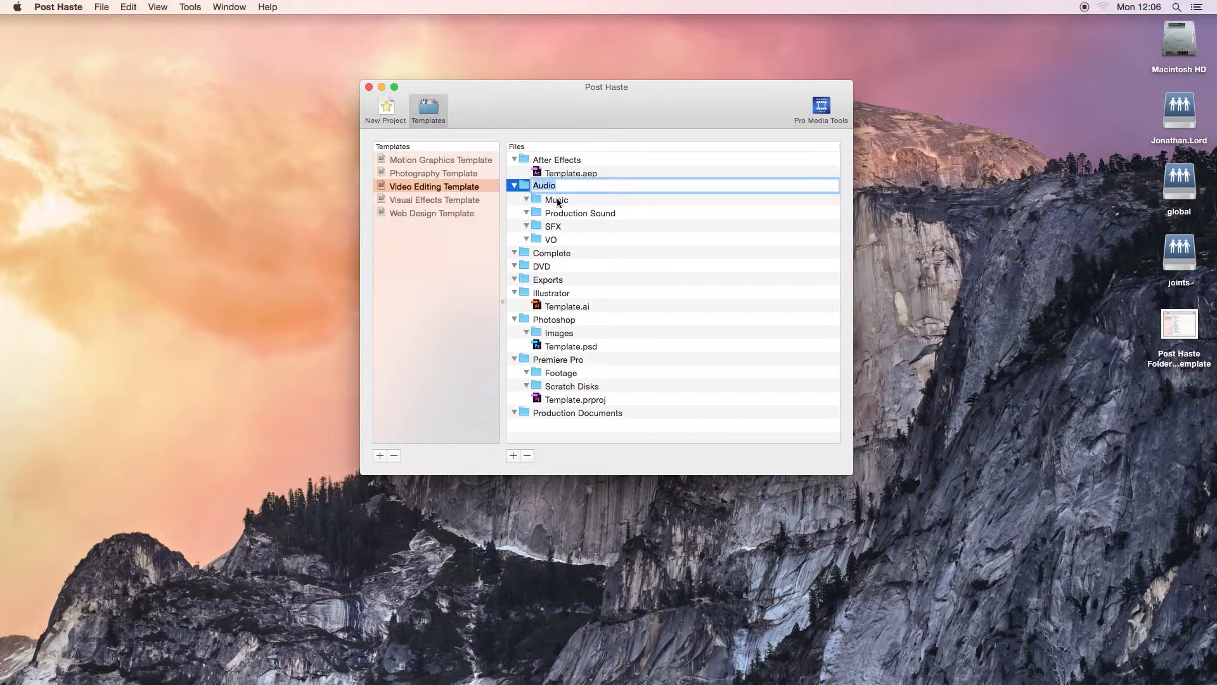
pyautogui.click(521, 188)
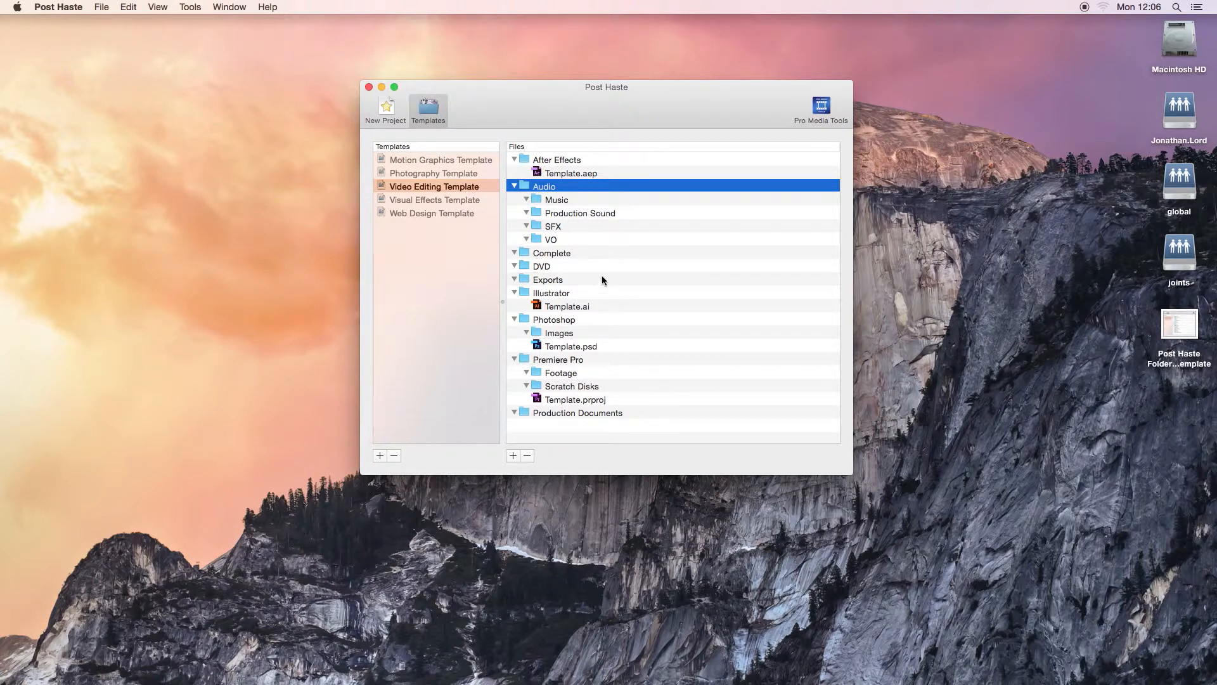
# - Add a new top-level folder named "folder" to the Video Editing Template
pyautogui.click(556, 430)
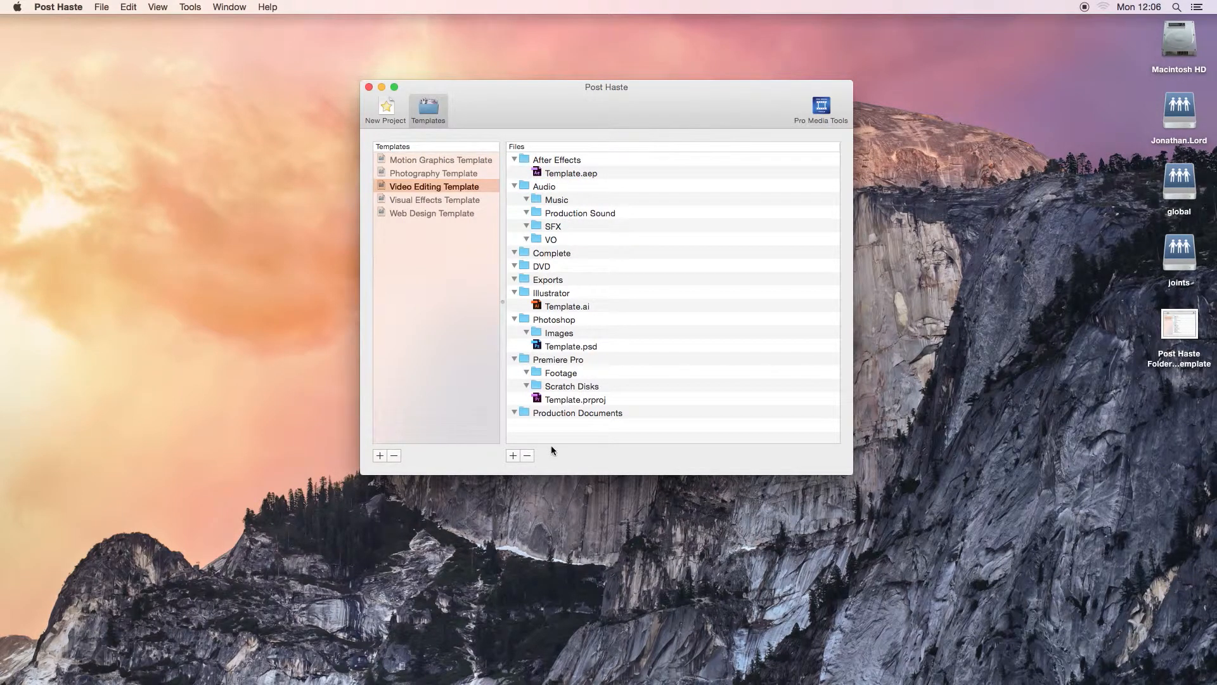
pyautogui.click(551, 190)
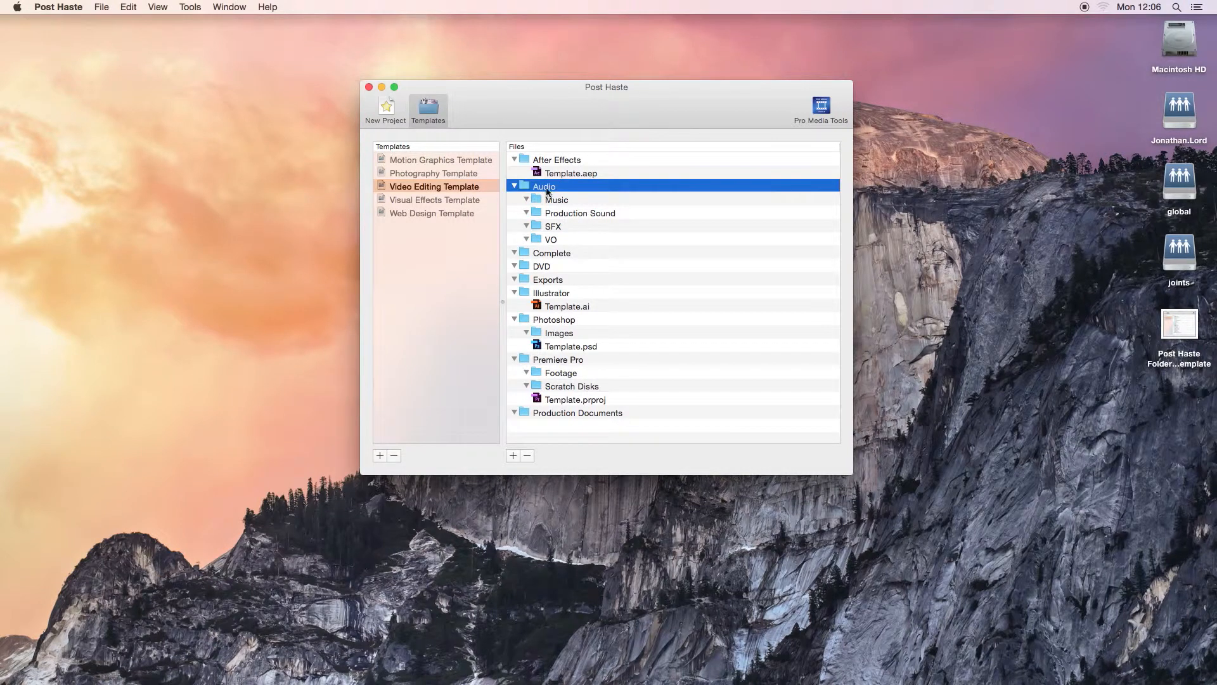
pyautogui.click(552, 199)
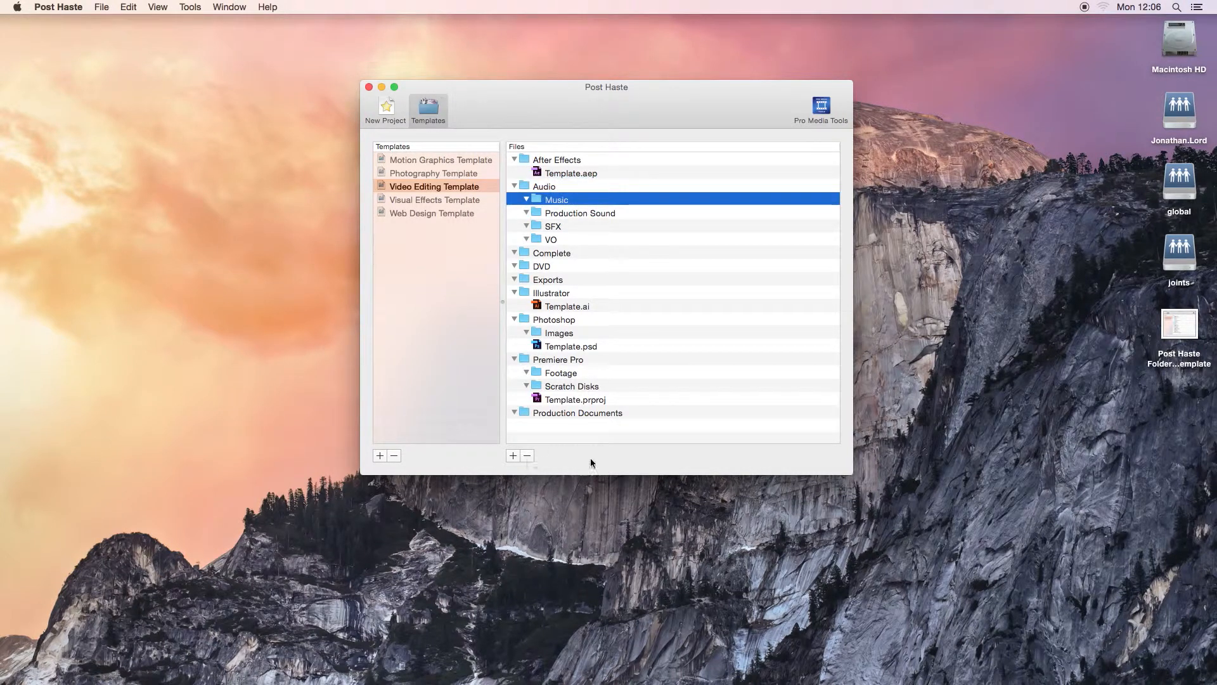
pyautogui.click(525, 435)
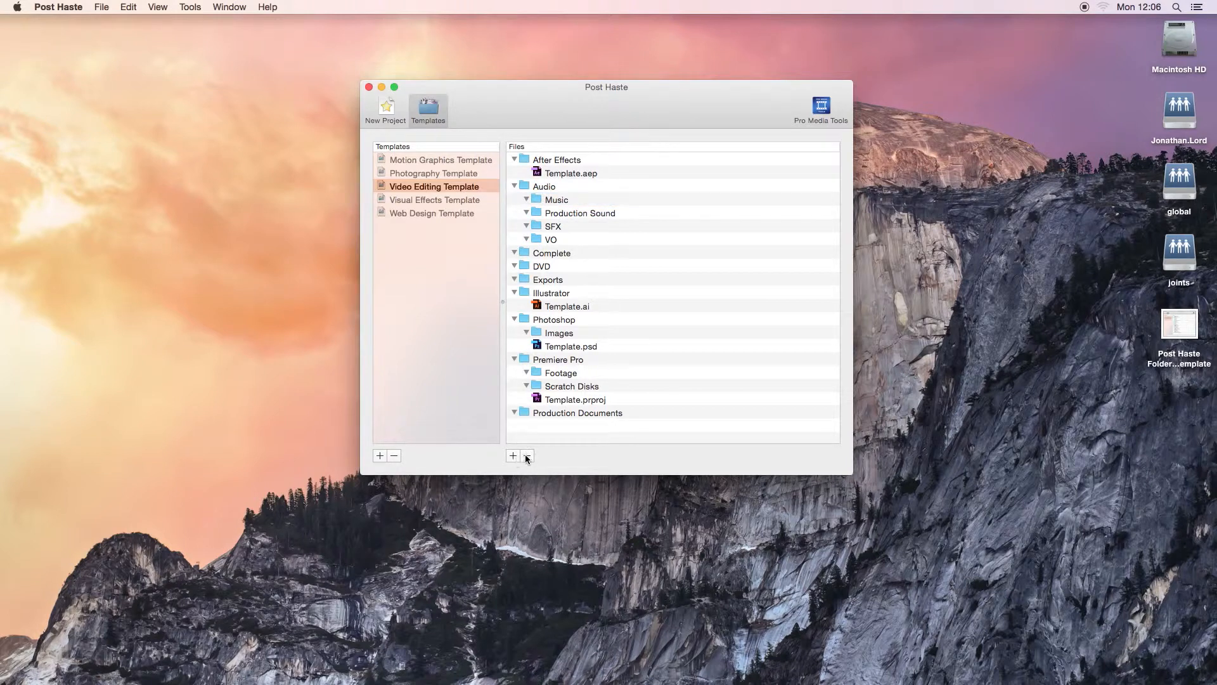
pyautogui.click(513, 456)
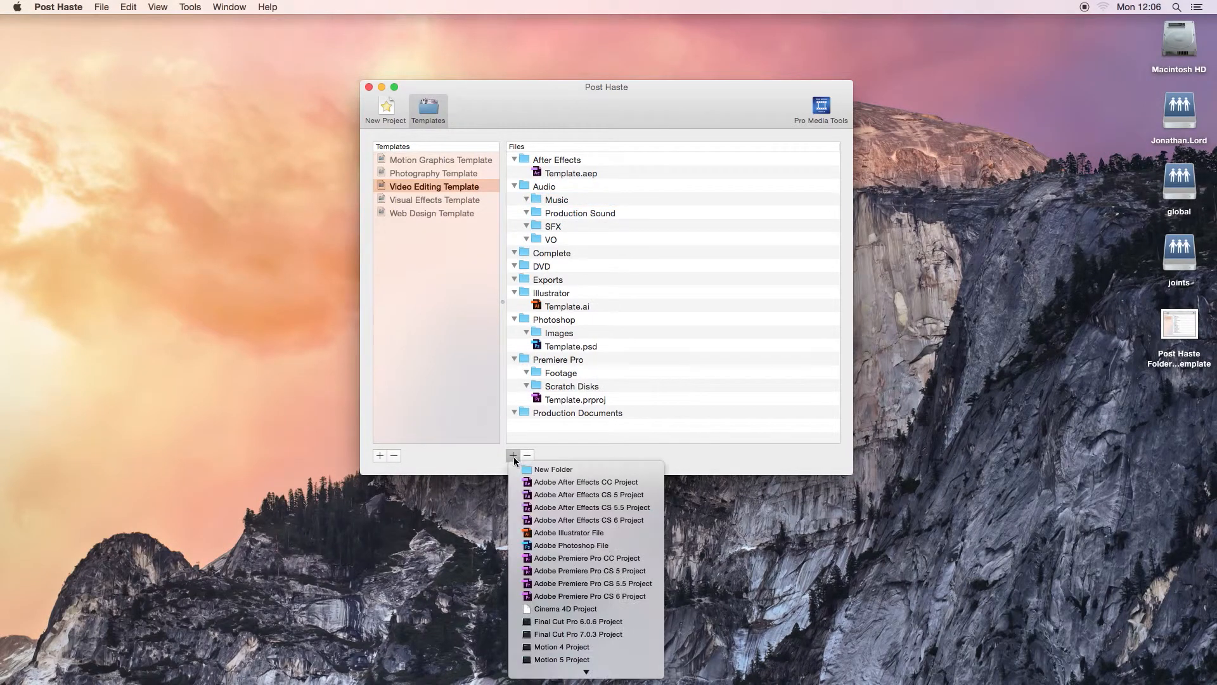
pyautogui.click(564, 471)
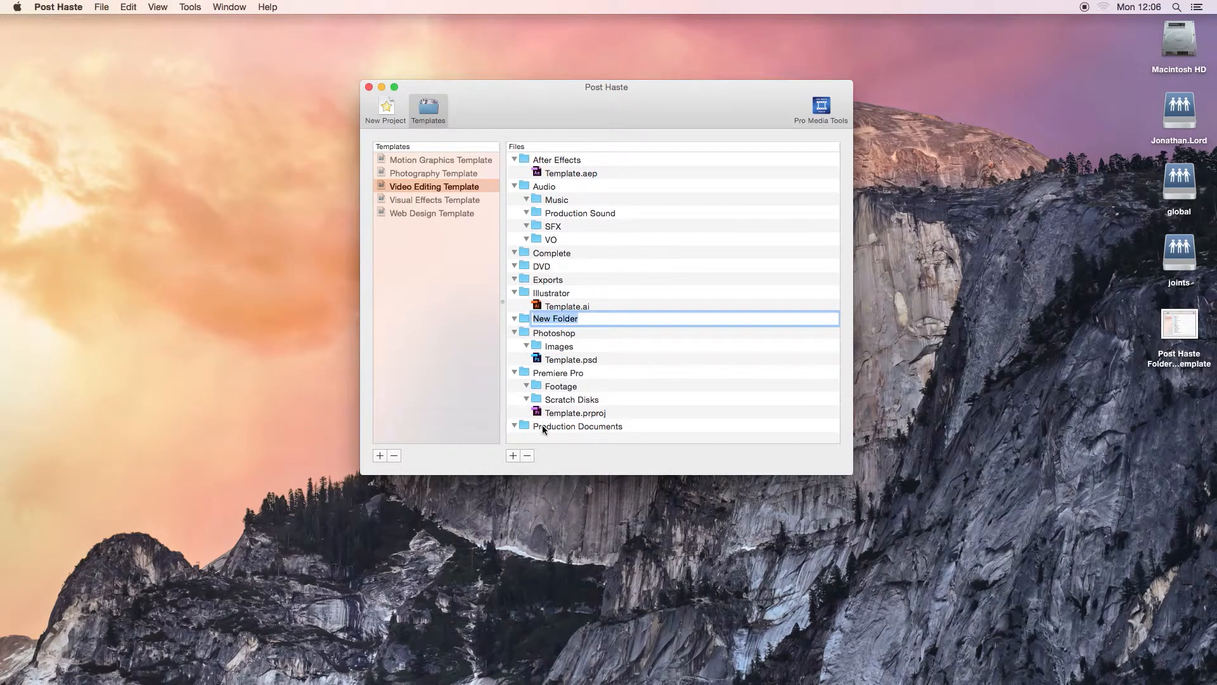
pyautogui.press('BackSpace')
pyautogui.write('folder')
pyautogui.press('Return')
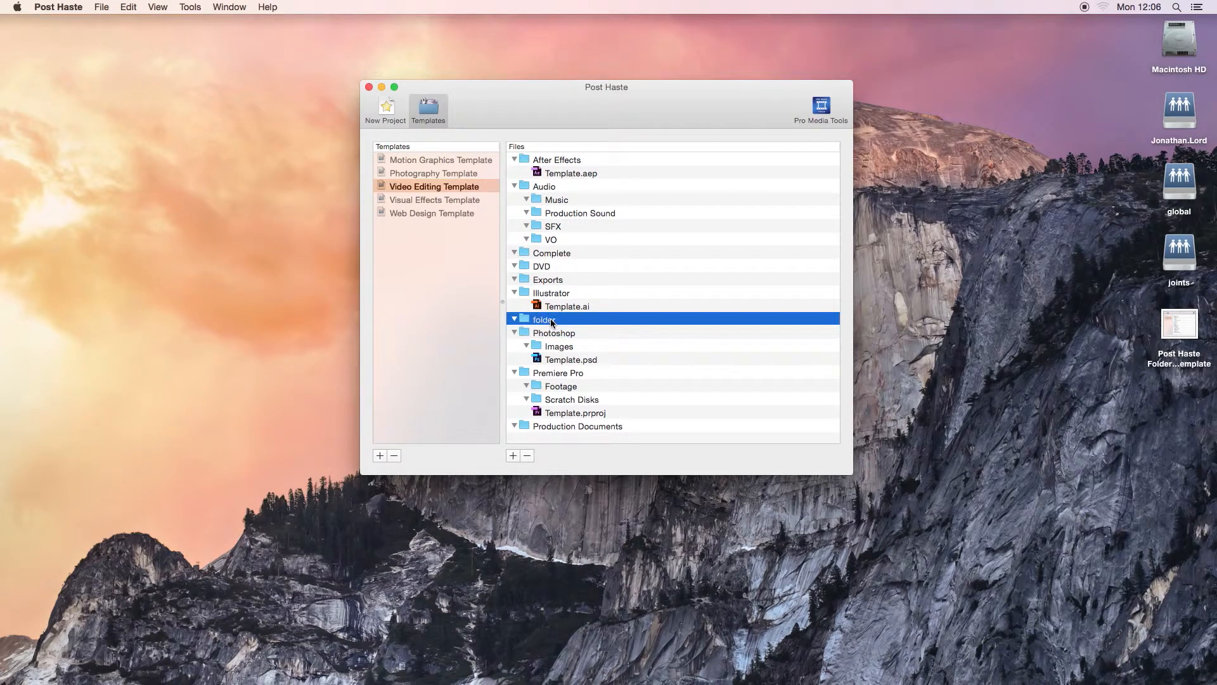
# - Add an Adobe Illustrator file inside the folder named "folder"
pyautogui.click(513, 455)
pyautogui.scroll(-3, 622, 564)
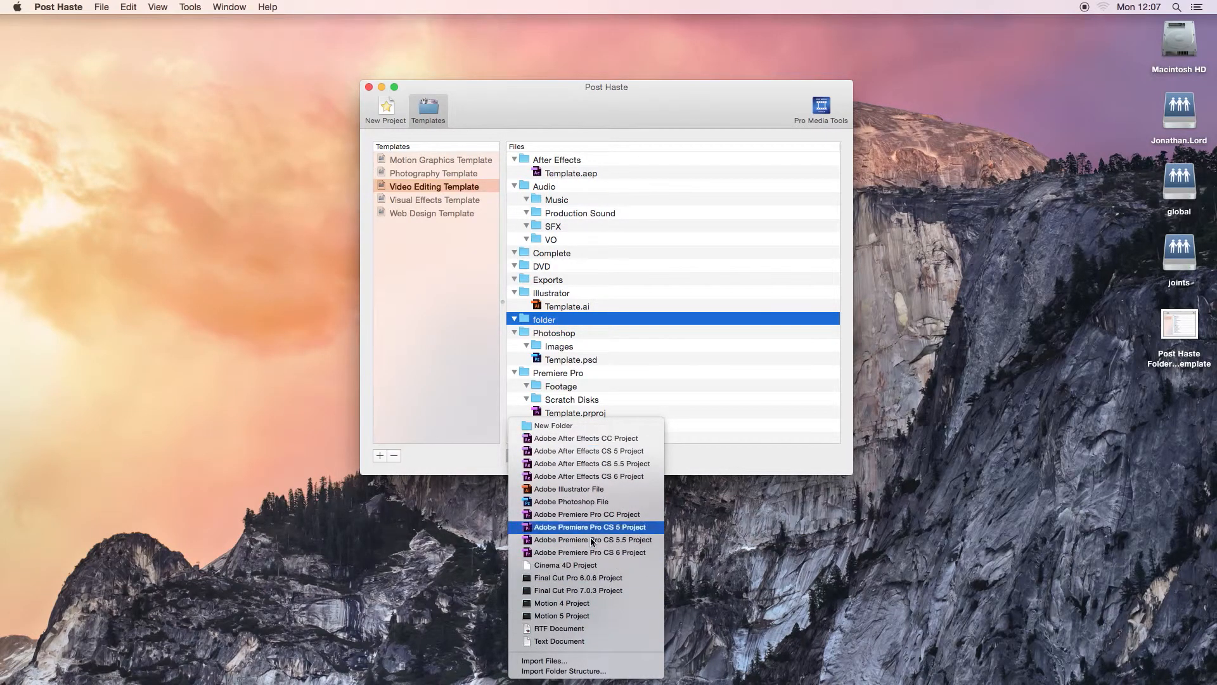
pyautogui.click(585, 494)
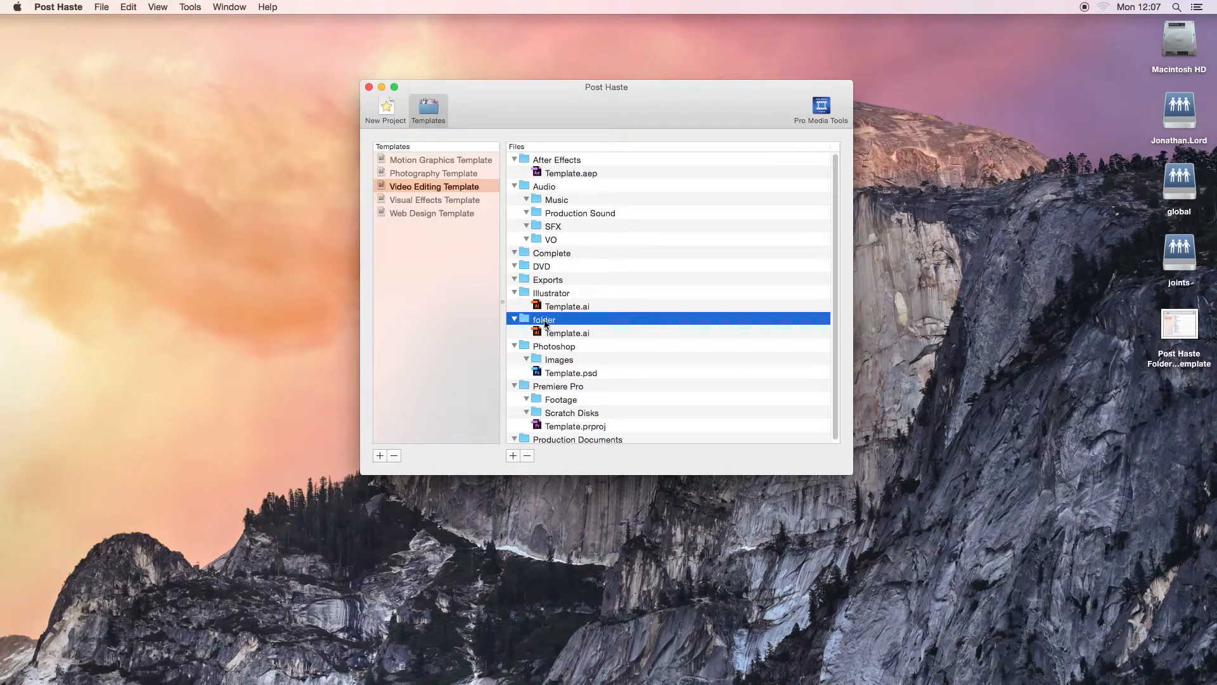
# - Remove the Illustrator file inside "folder" and the folder itself from the Video Editing Template
pyautogui.click(557, 335)
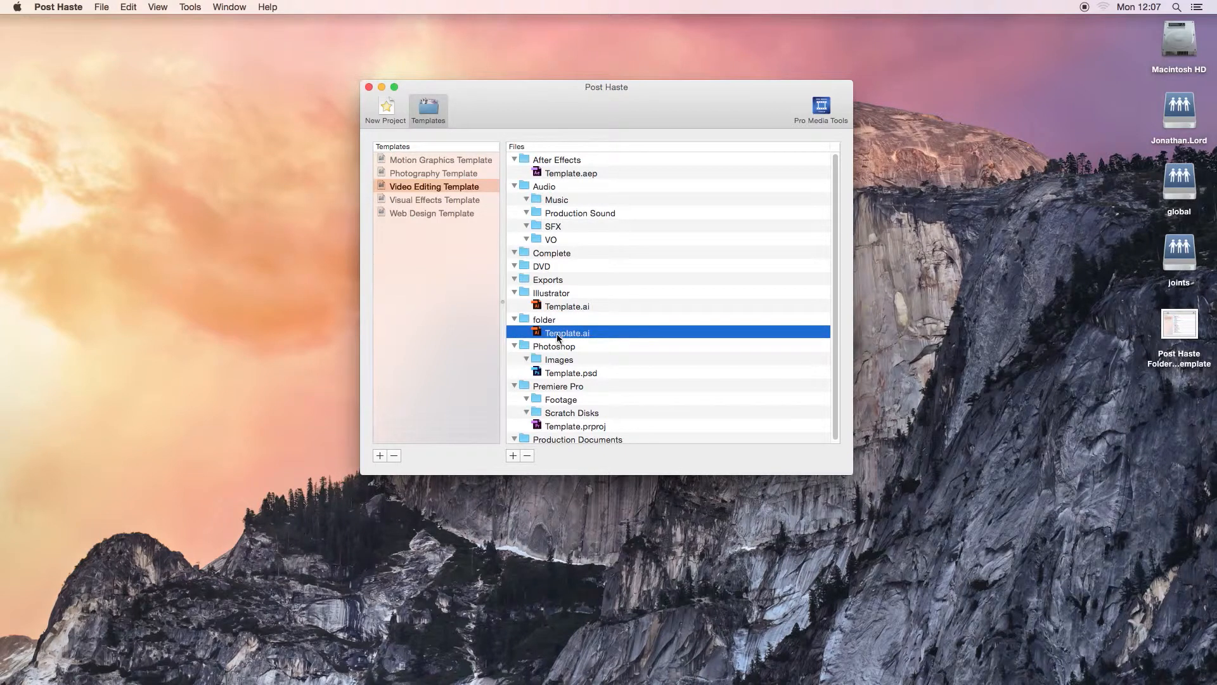
pyautogui.press('BackSpace')
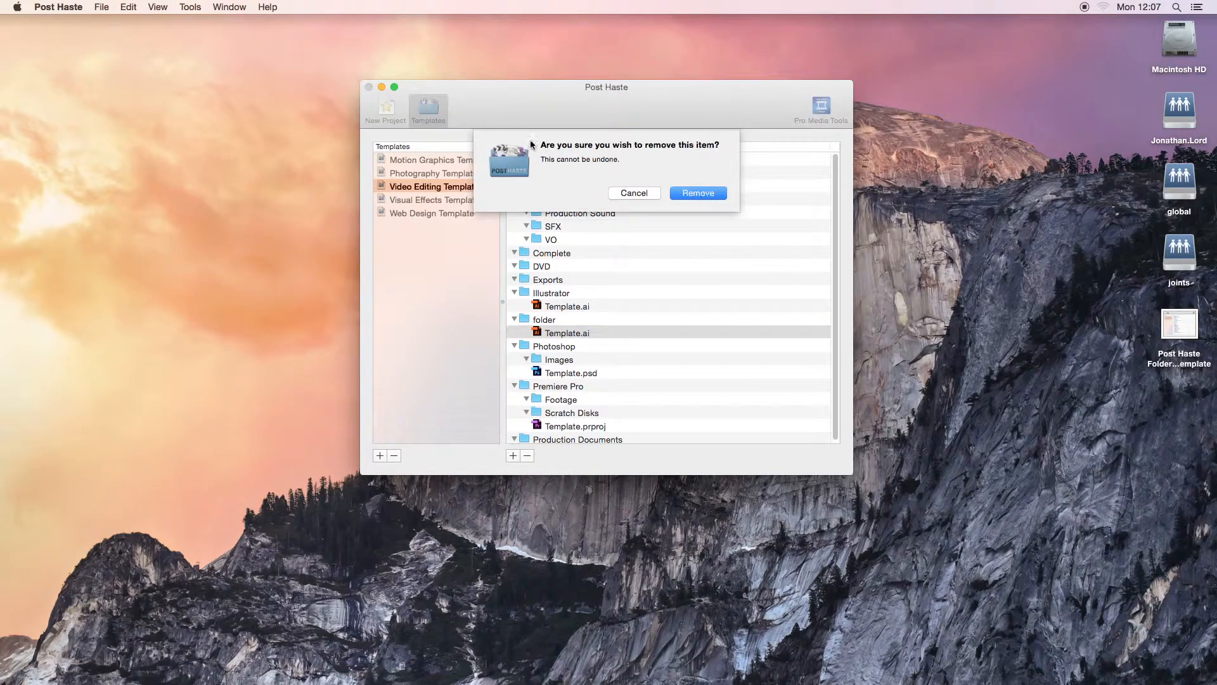
pyautogui.click(695, 193)
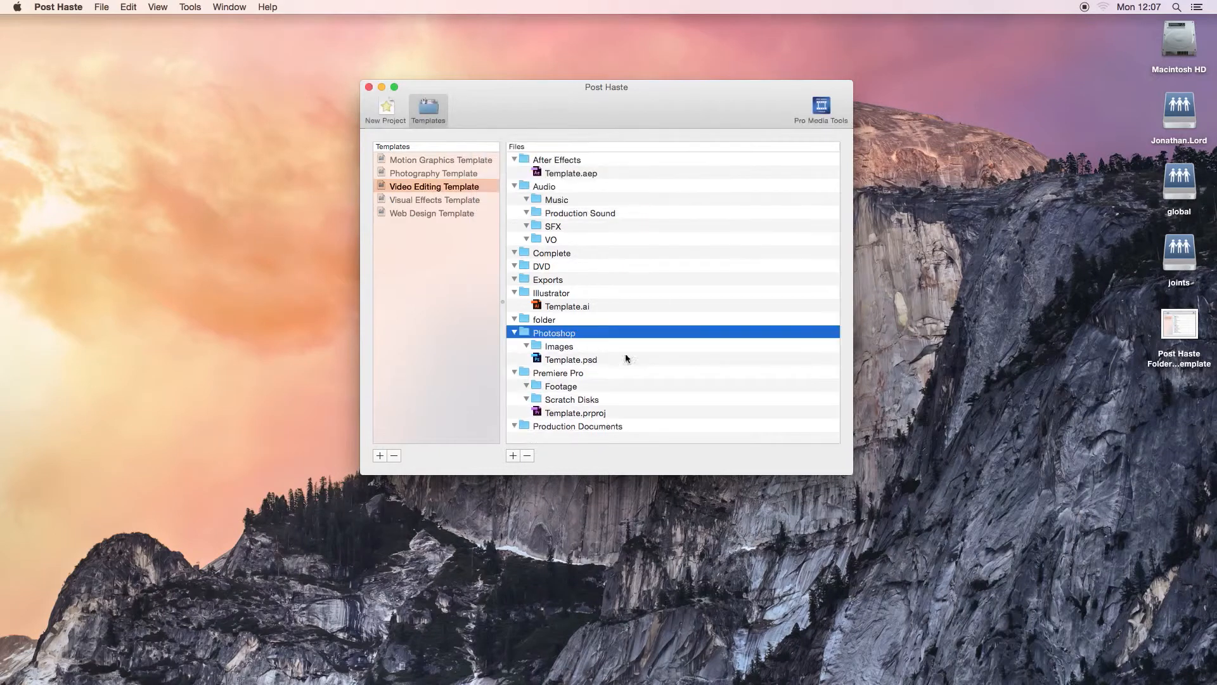
pyautogui.click(653, 317)
pyautogui.press('BackSpace')
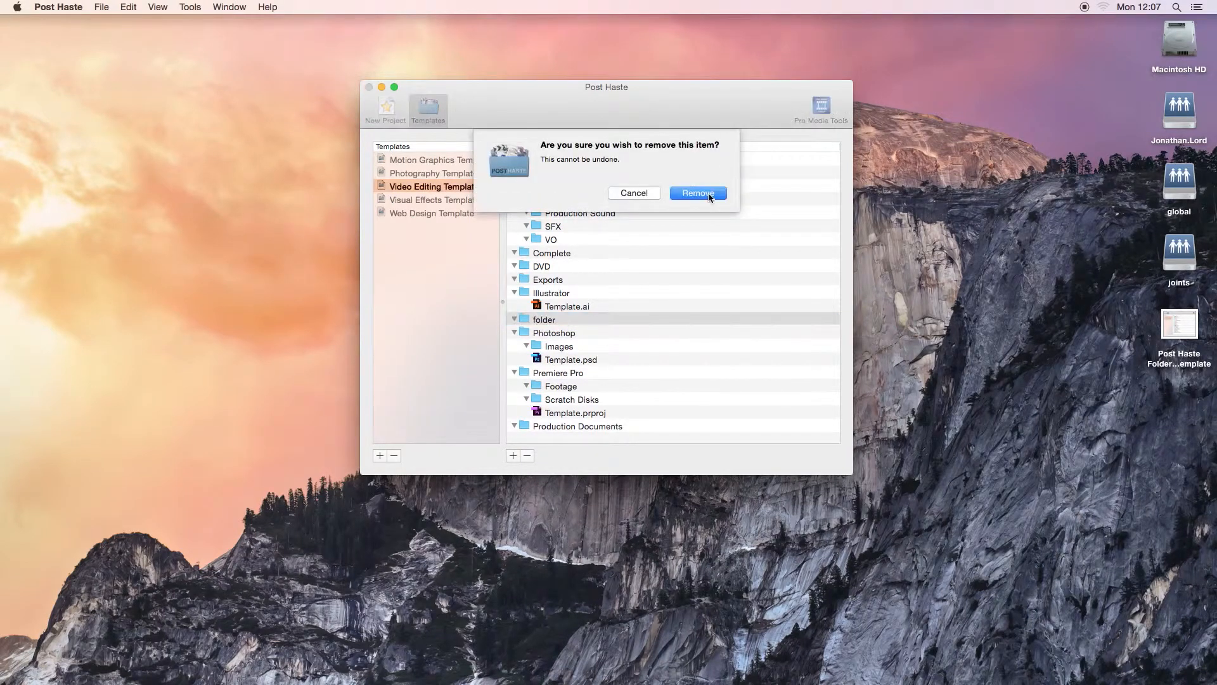
pyautogui.click(705, 193)
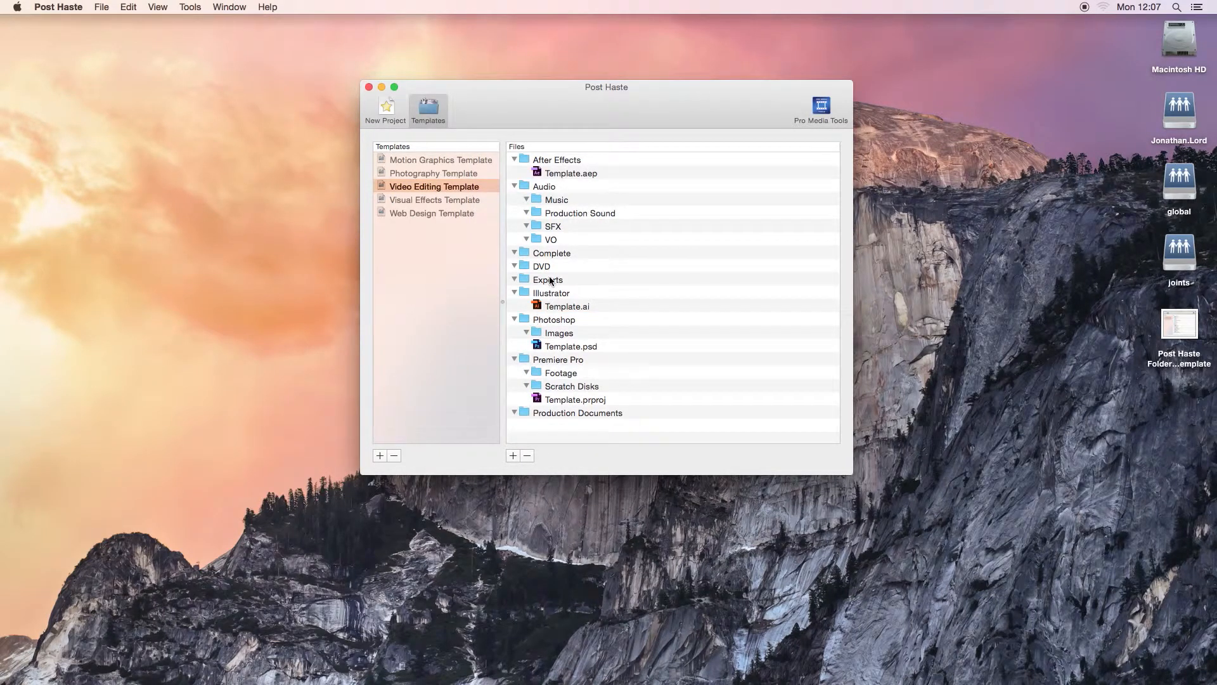
# - Collapse the After Effects, Audio, DVD and Exports folders in the Video Editing Template's file list
pyautogui.click(556, 253)
pyautogui.click(515, 185)
pyautogui.click(514, 160)
pyautogui.click(549, 202)
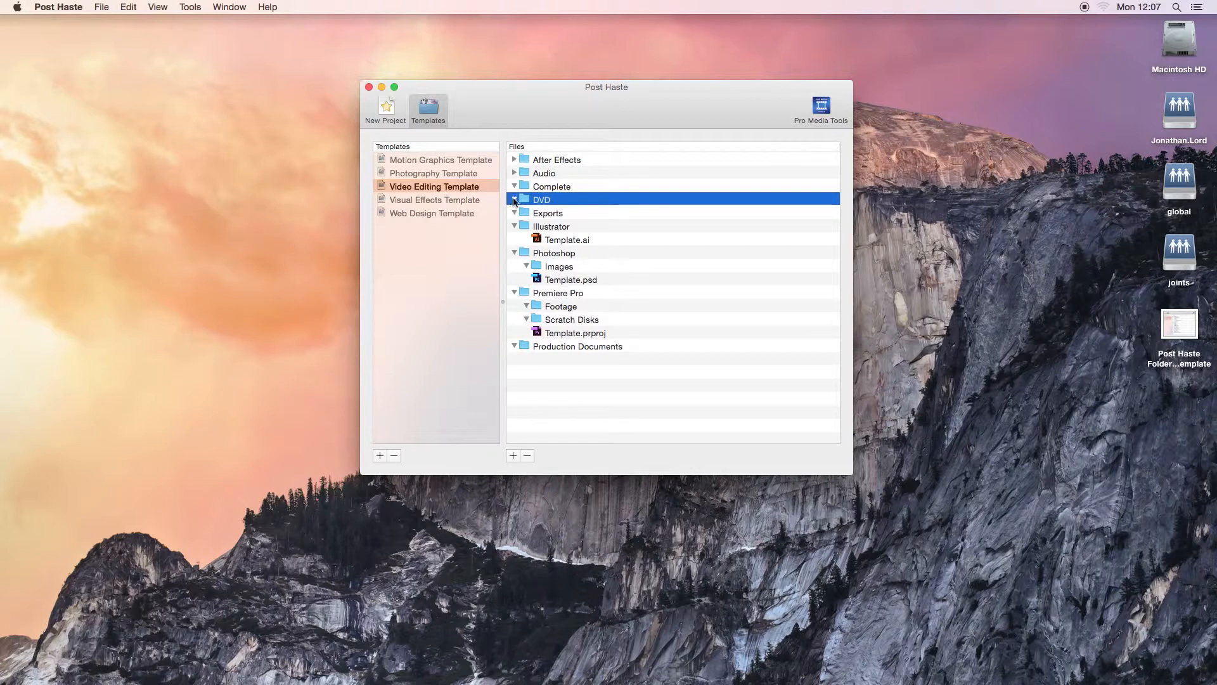
pyautogui.click(514, 200)
pyautogui.click(545, 214)
pyautogui.click(515, 213)
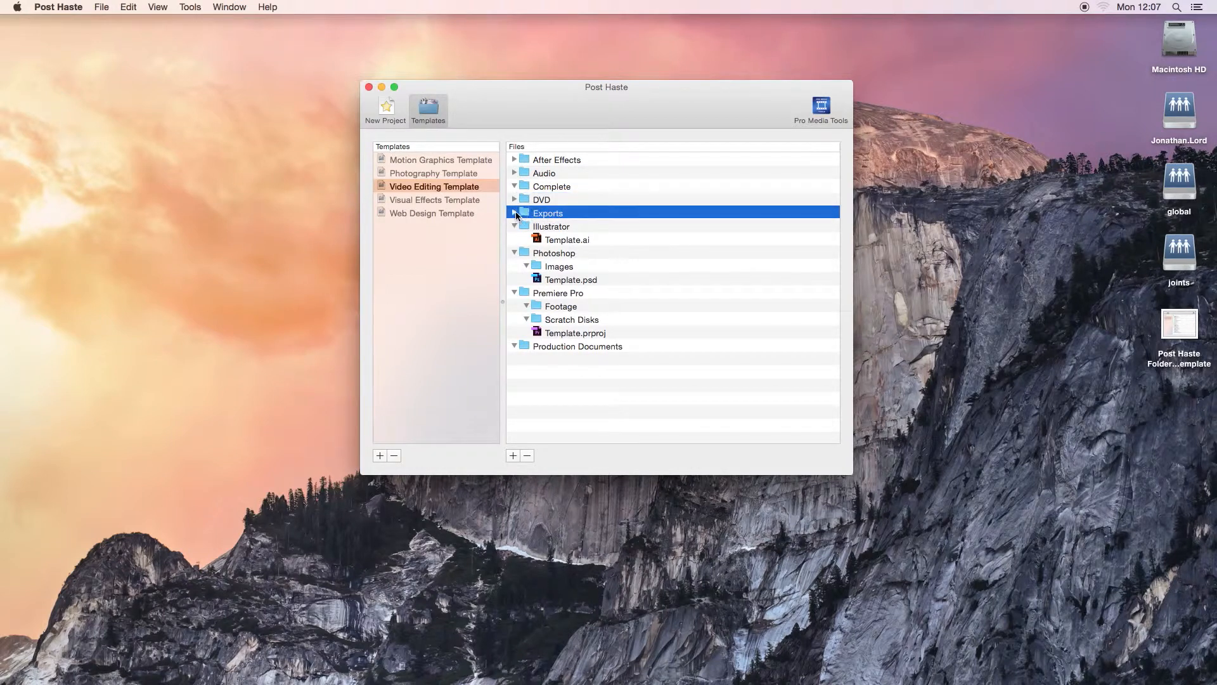
pyautogui.moveTo(613, 117); pyautogui.dragTo(613, 115)
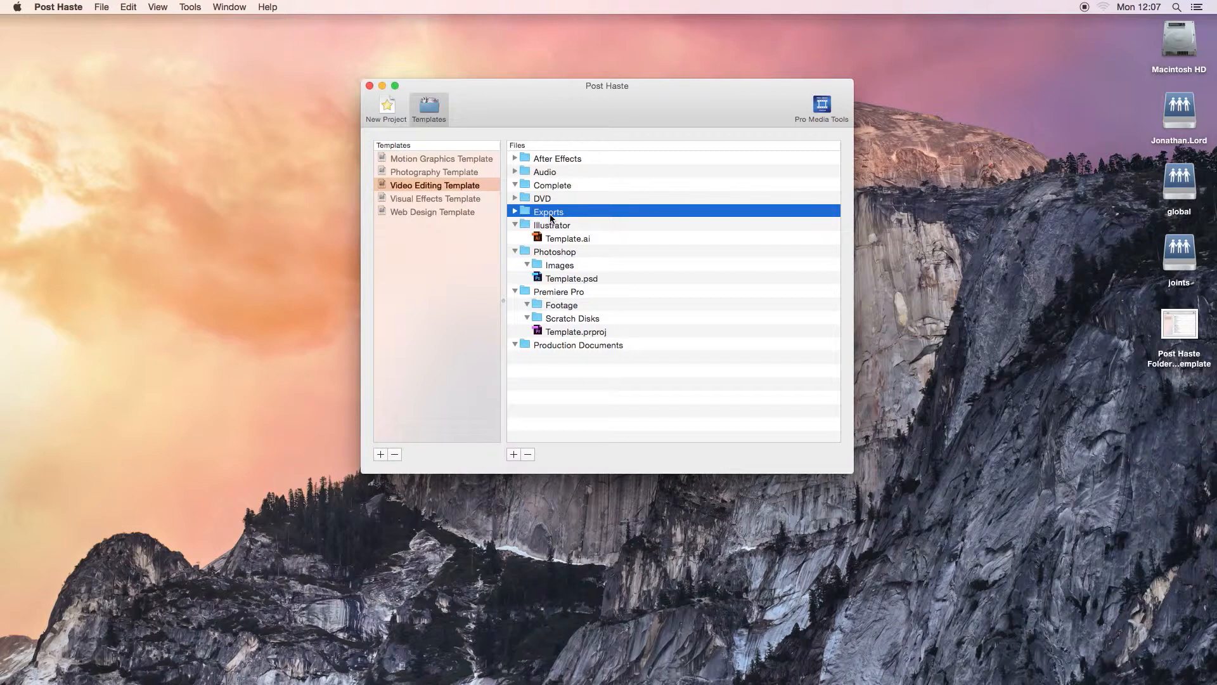
# - Collapse the Complete and Illustrator folders in the Video Editing Template's file list
pyautogui.moveTo(561, 185); pyautogui.dragTo(527, 187)
pyautogui.click(516, 184)
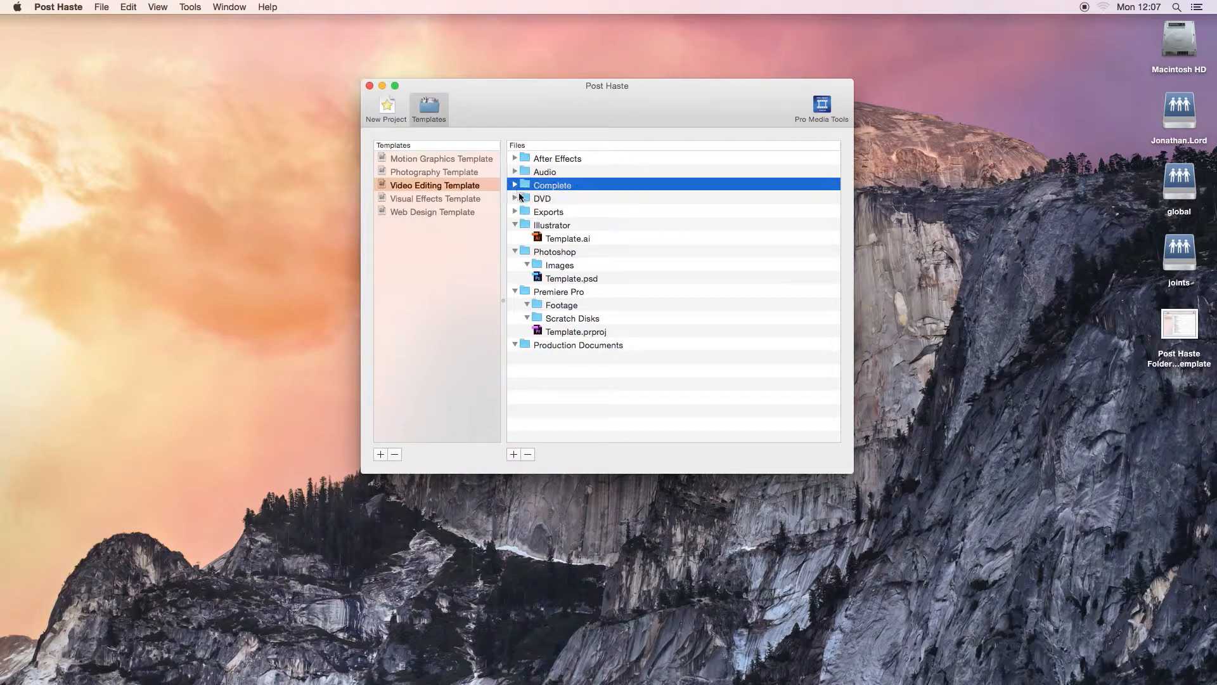
pyautogui.click(514, 226)
pyautogui.click(516, 227)
pyautogui.click(516, 227)
pyautogui.click(534, 236)
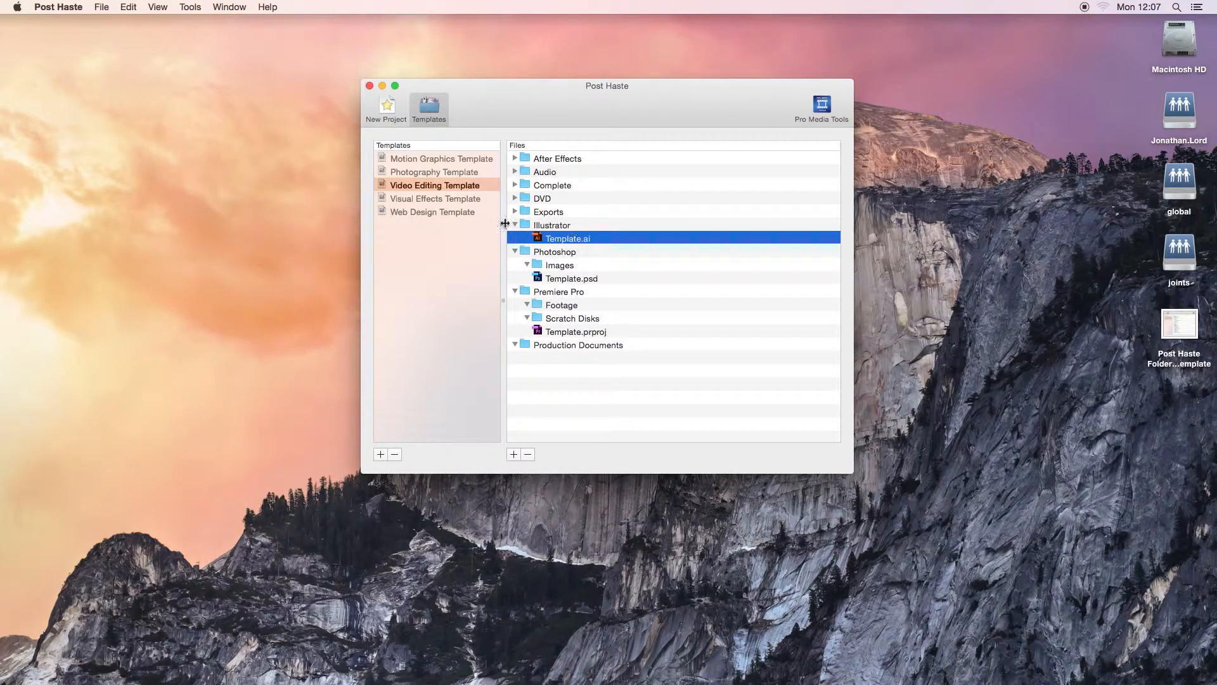
pyautogui.click(516, 226)
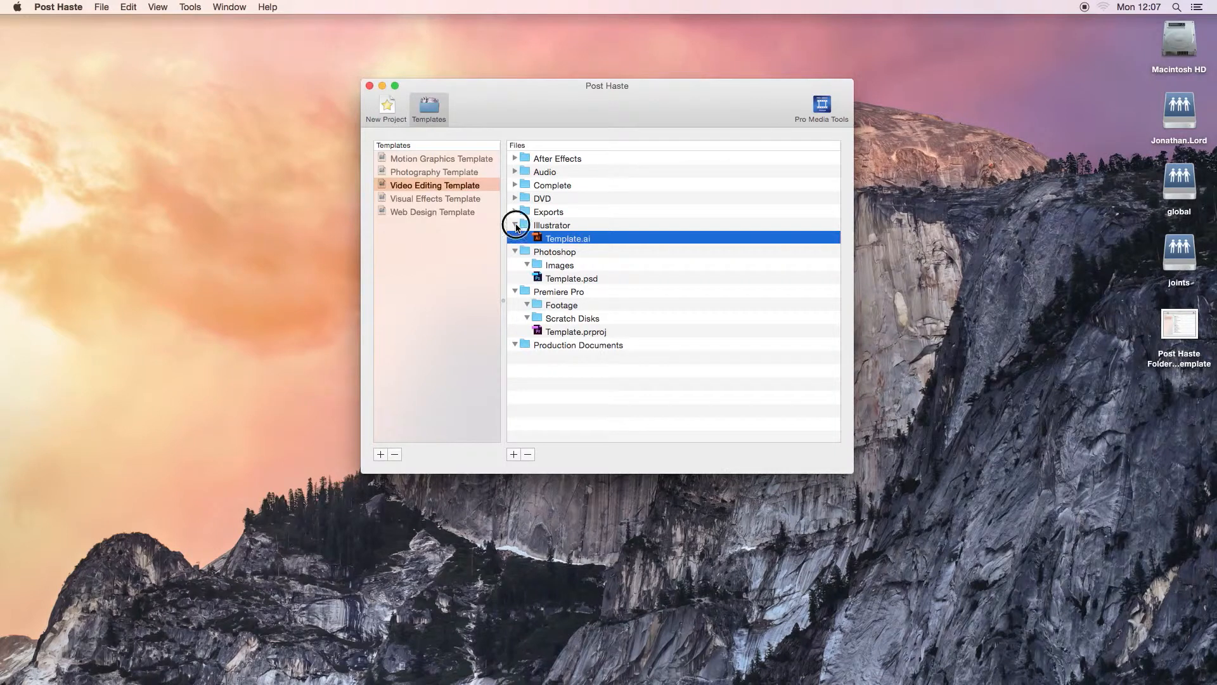
# - Look at the Images folder and Template.psd inside the Photoshop folder and collapse that folder
pyautogui.click(530, 239)
pyautogui.click(529, 254)
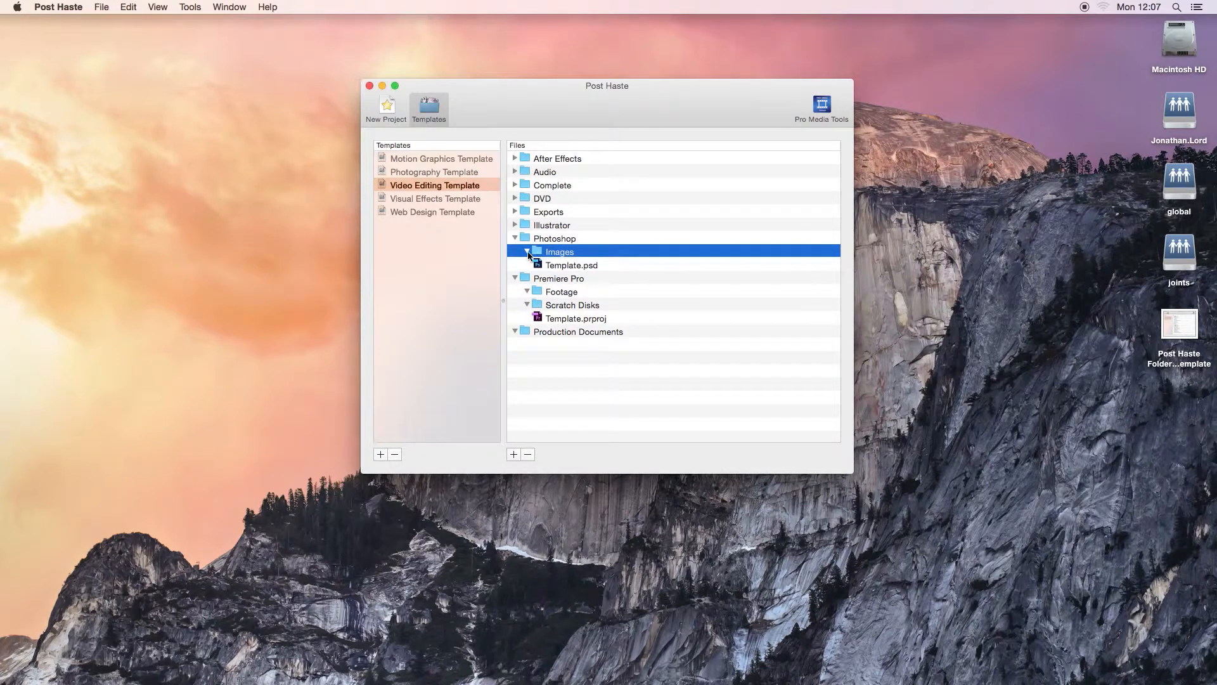
pyautogui.click(565, 265)
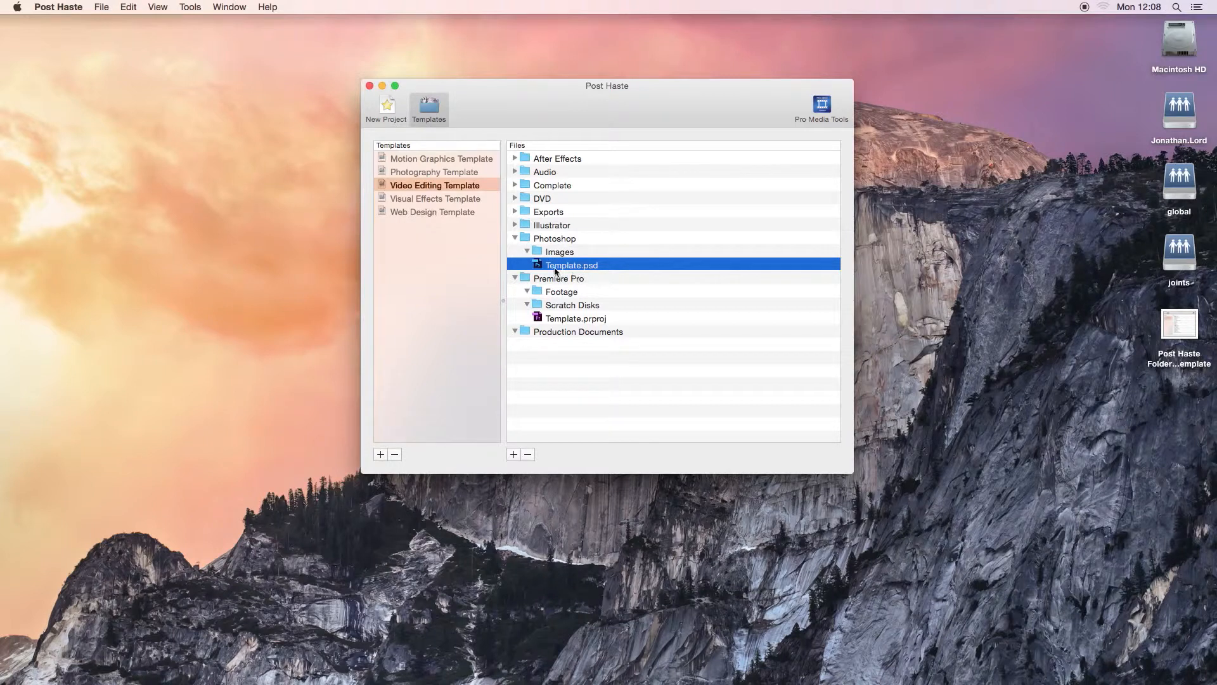
pyautogui.click(515, 239)
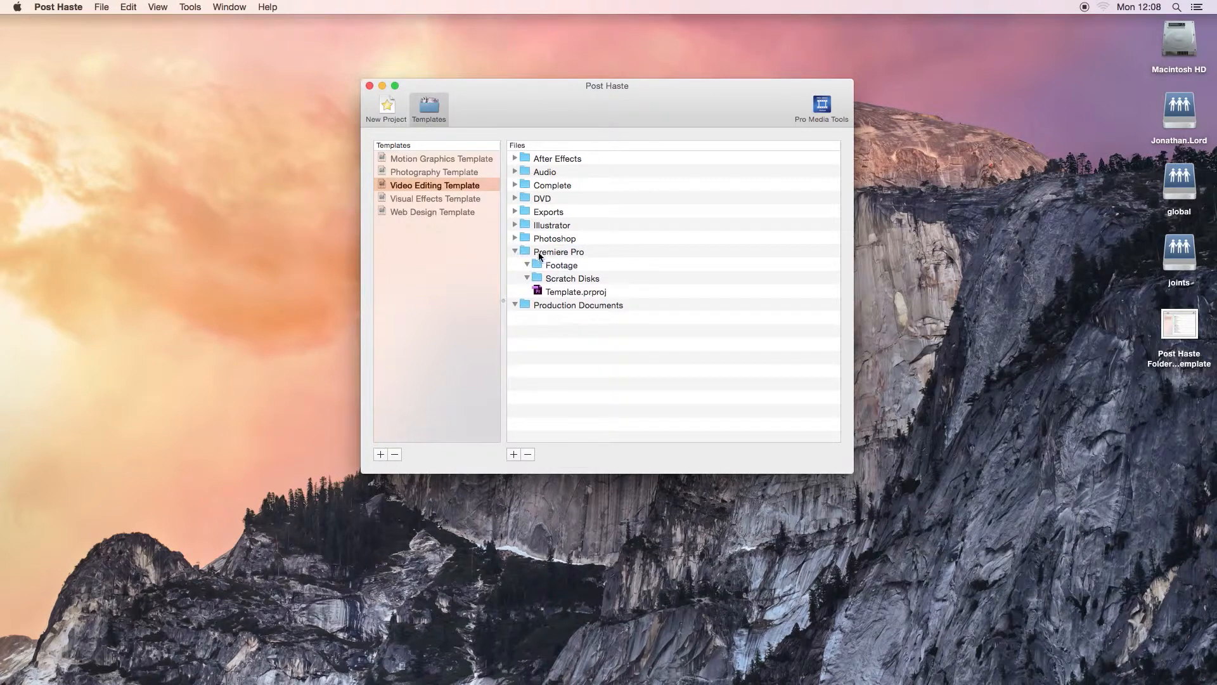
# - Look through Footage, Scratch Disks and Template.prproj inside the Premiere Pro folder and collapse that folder
pyautogui.click(540, 253)
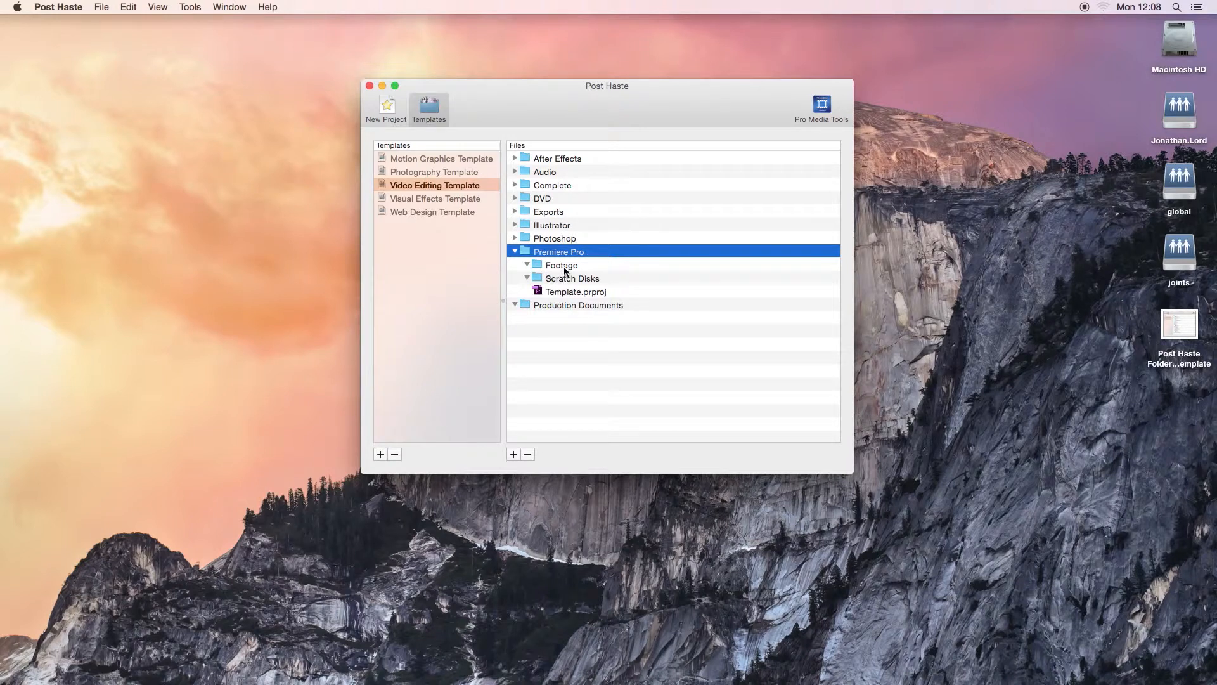
pyautogui.click(566, 269)
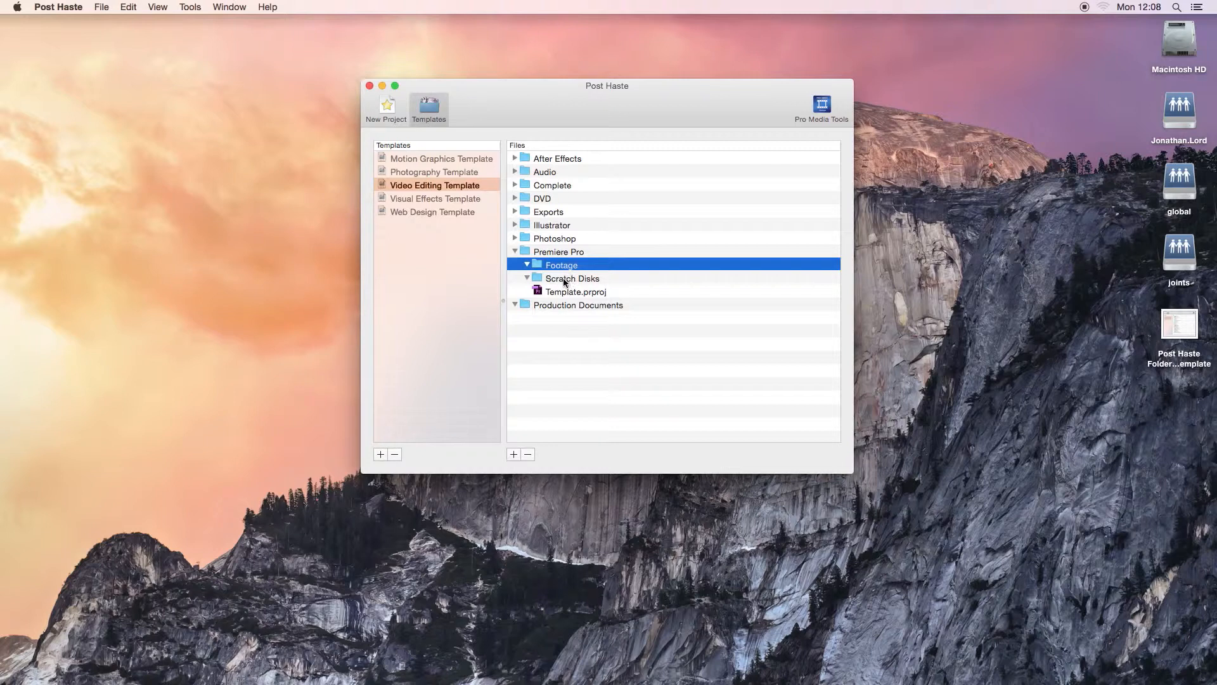
pyautogui.click(572, 283)
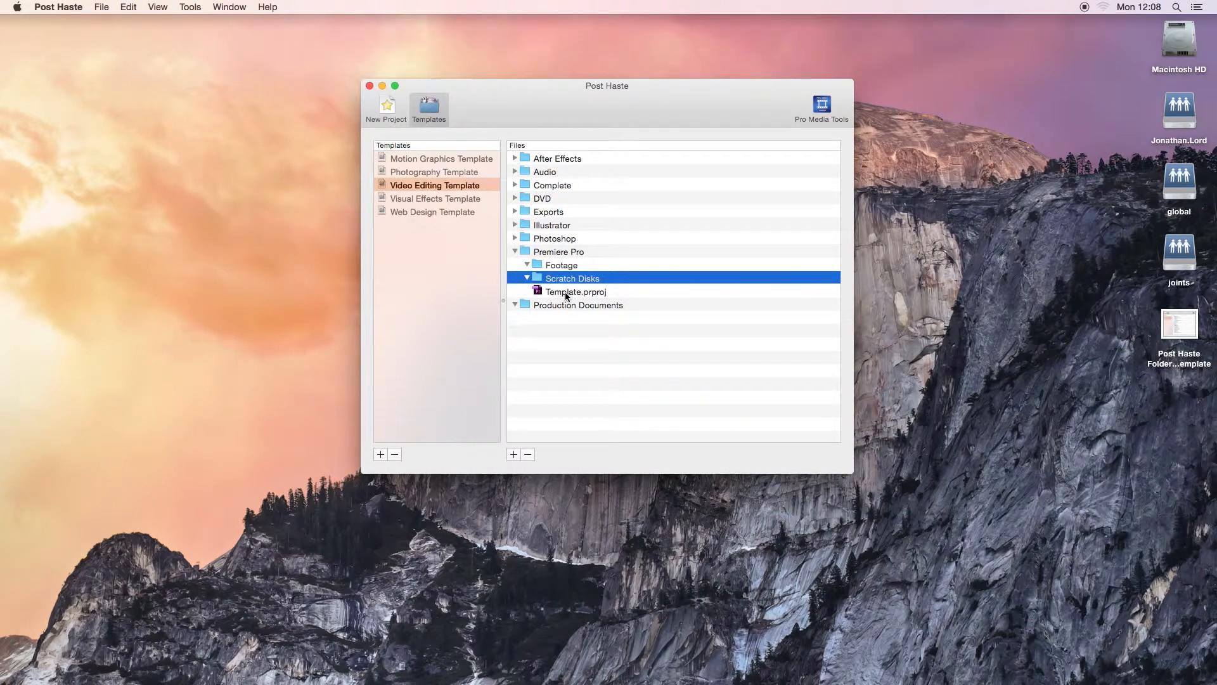
pyautogui.click(560, 296)
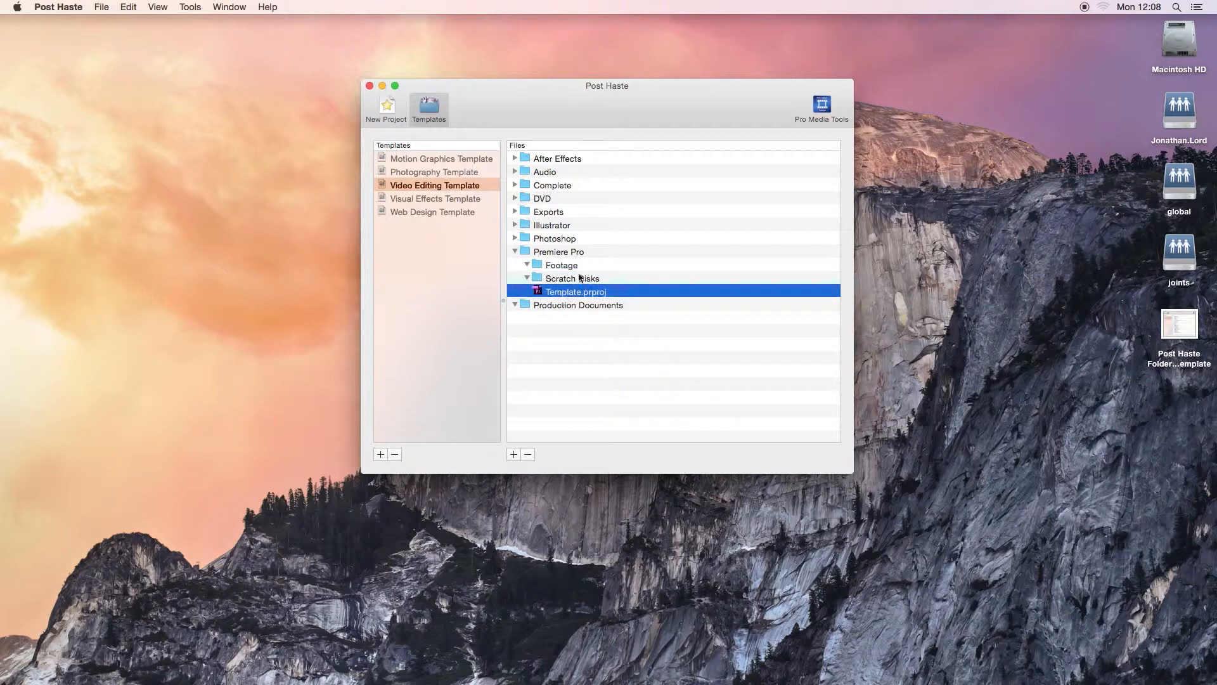
pyautogui.click(514, 251)
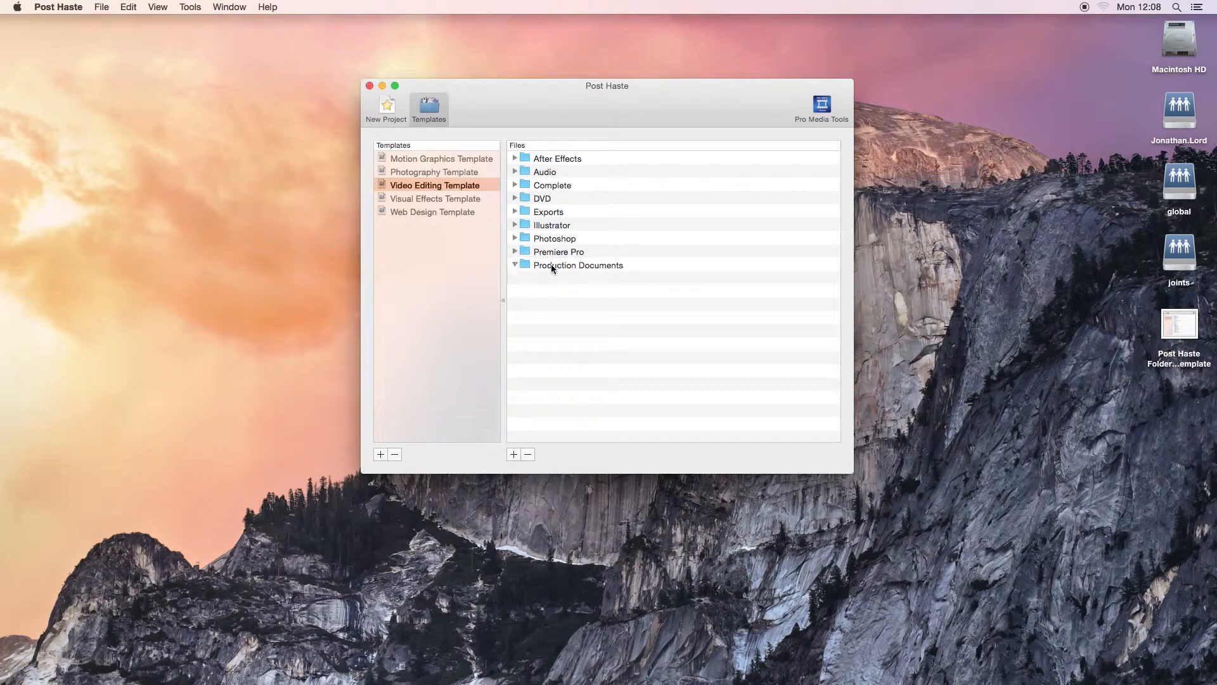
# - Collapse the Production Documents folder in the template's file list
pyautogui.click(551, 266)
pyautogui.click(514, 265)
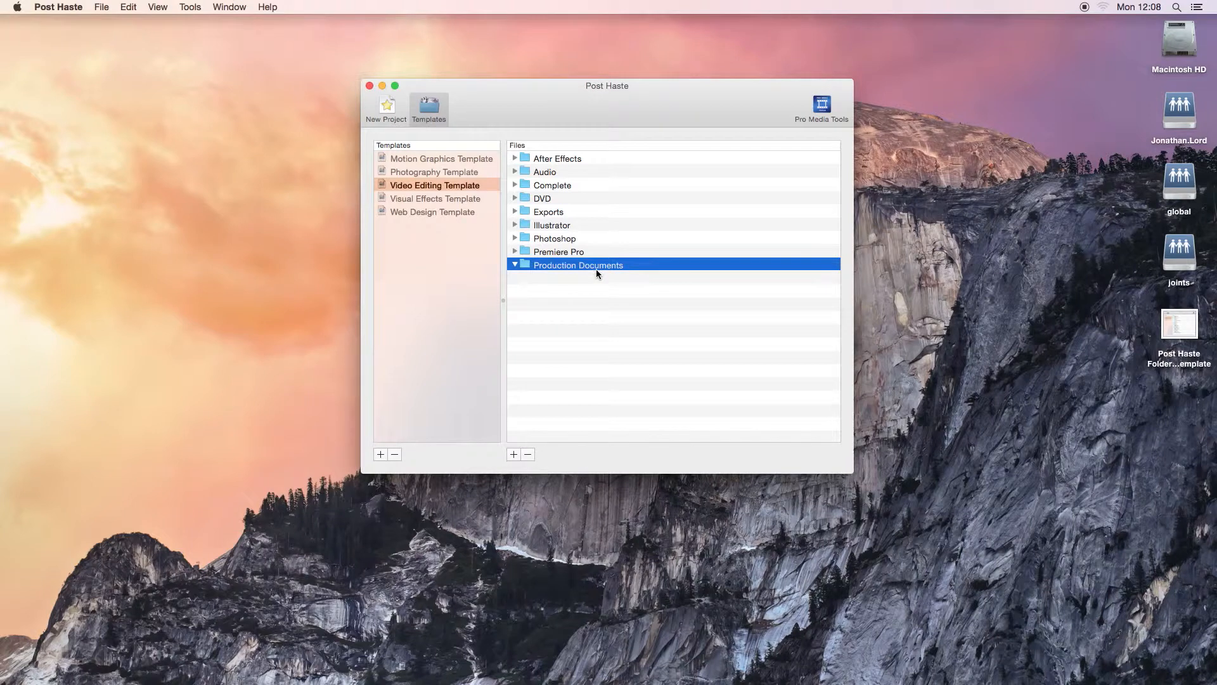
pyautogui.click(515, 264)
# - Start a new project based on the Video Editing Template
pyautogui.click(388, 113)
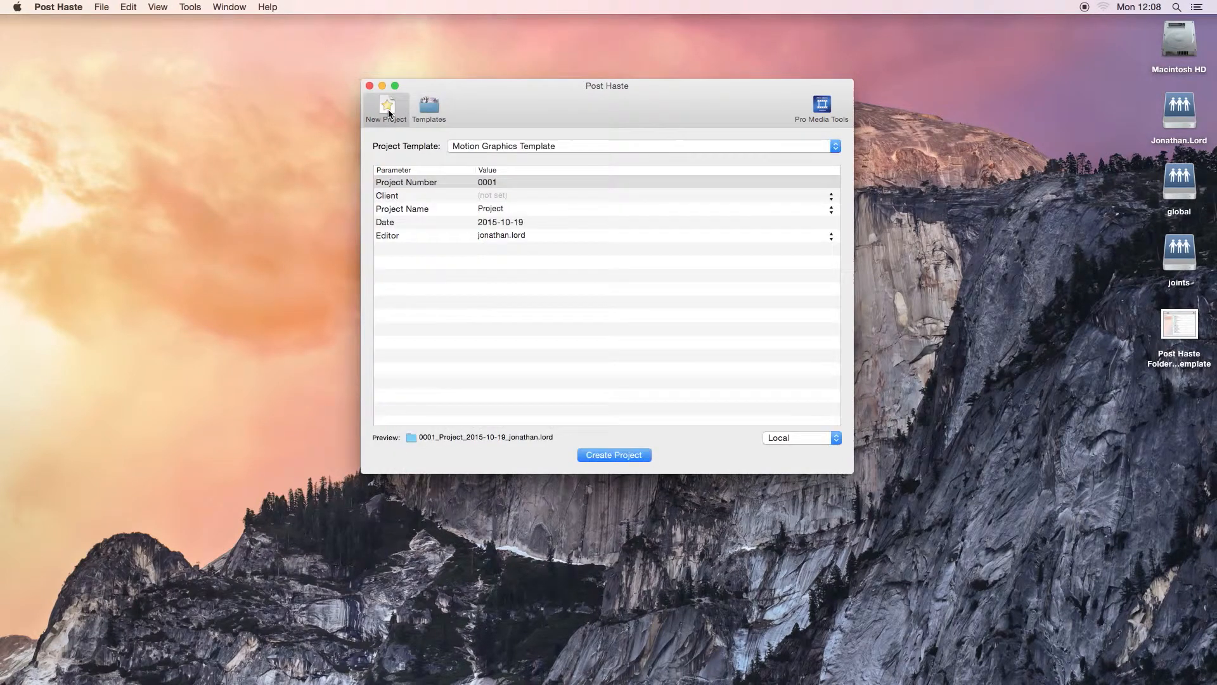
pyautogui.moveTo(546, 108); pyautogui.dragTo(550, 120)
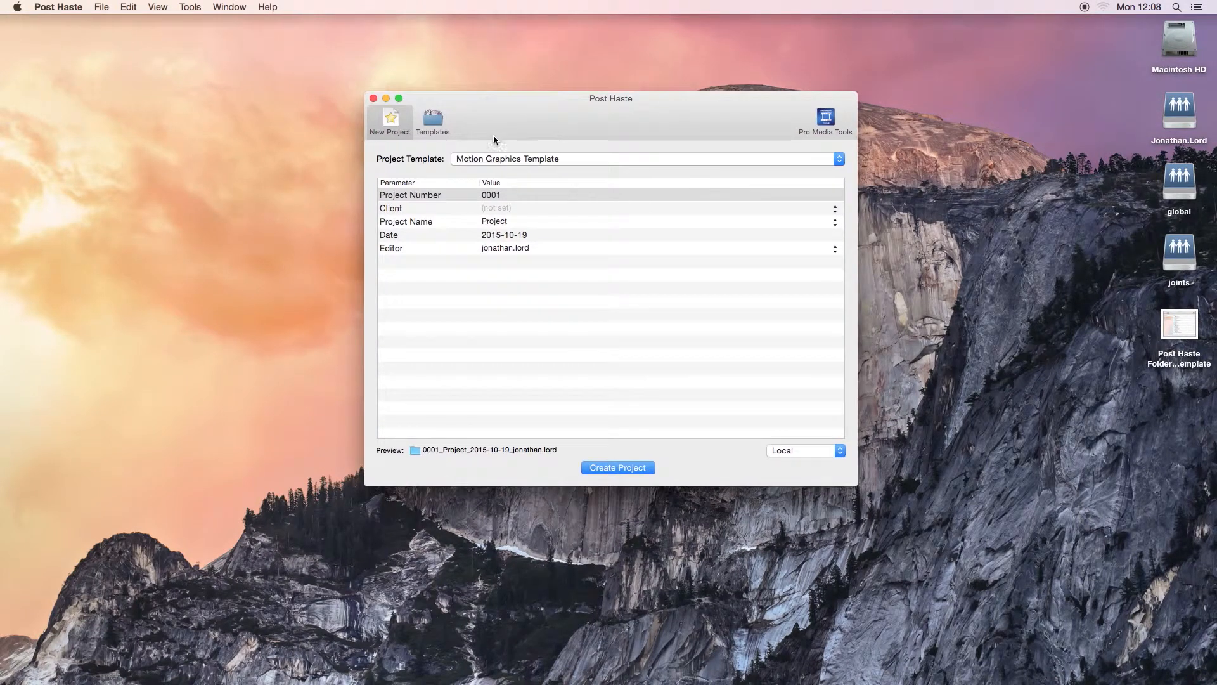
pyautogui.click(539, 161)
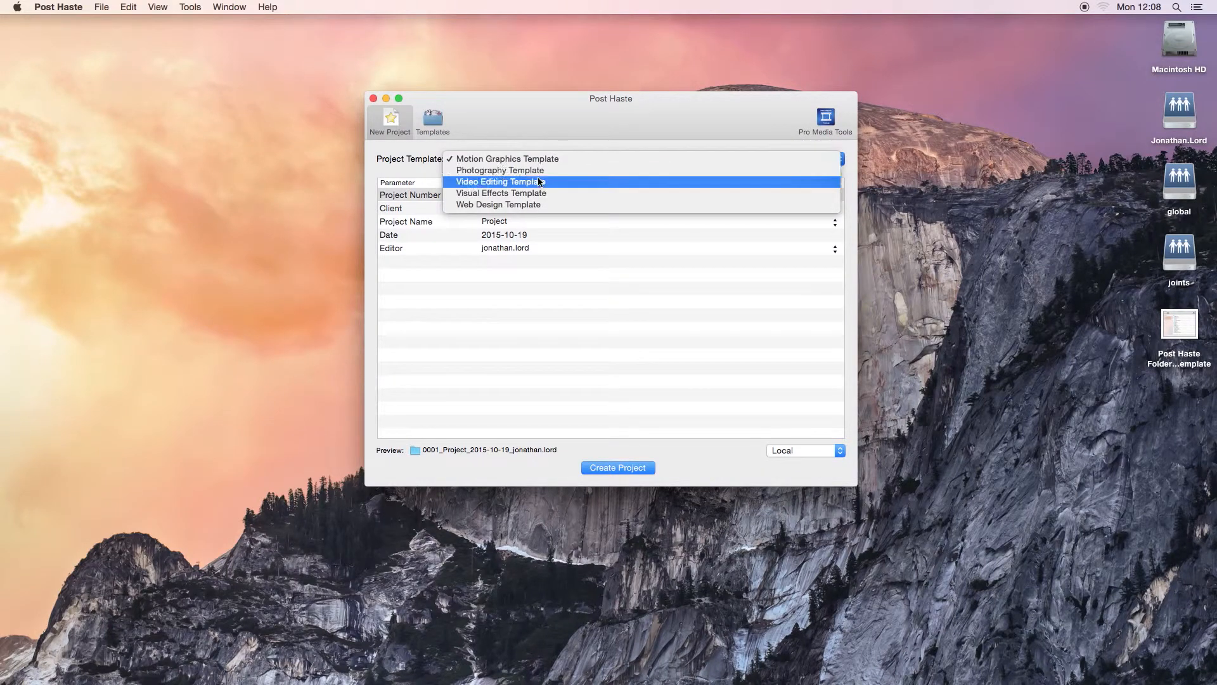
pyautogui.click(539, 183)
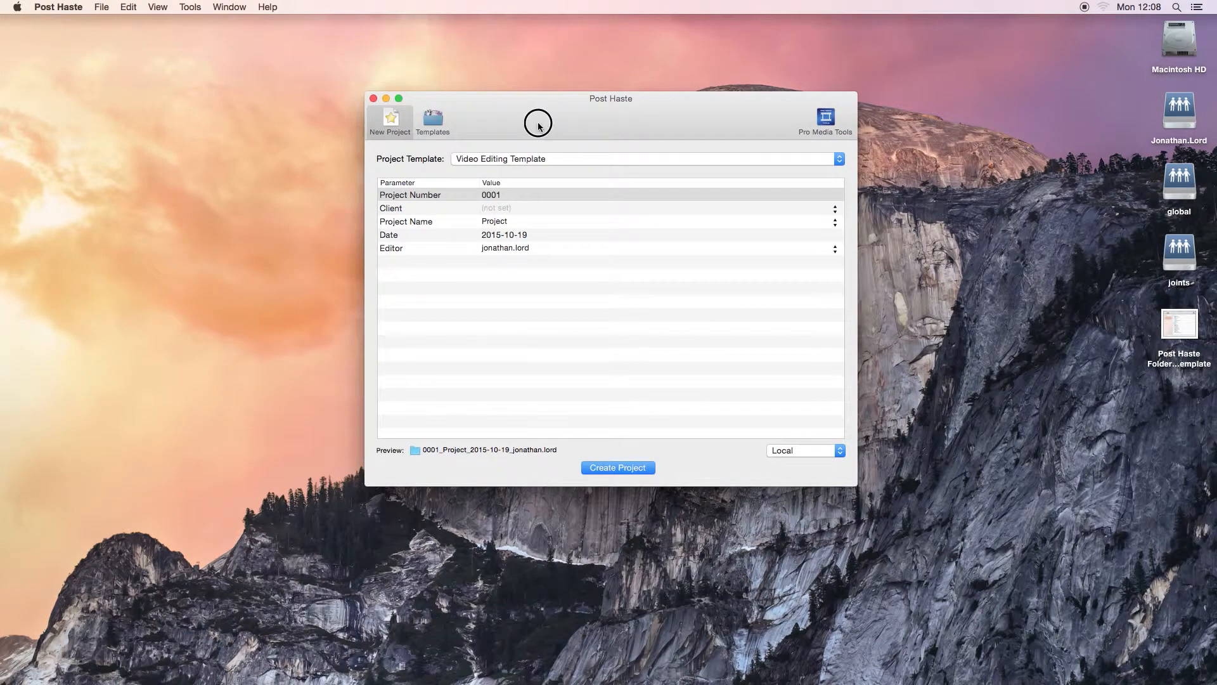
pyautogui.moveTo(537, 121); pyautogui.dragTo(540, 121)
# - Clear the new project's Project Number so that it is not set
pyautogui.doubleClick(499, 195)
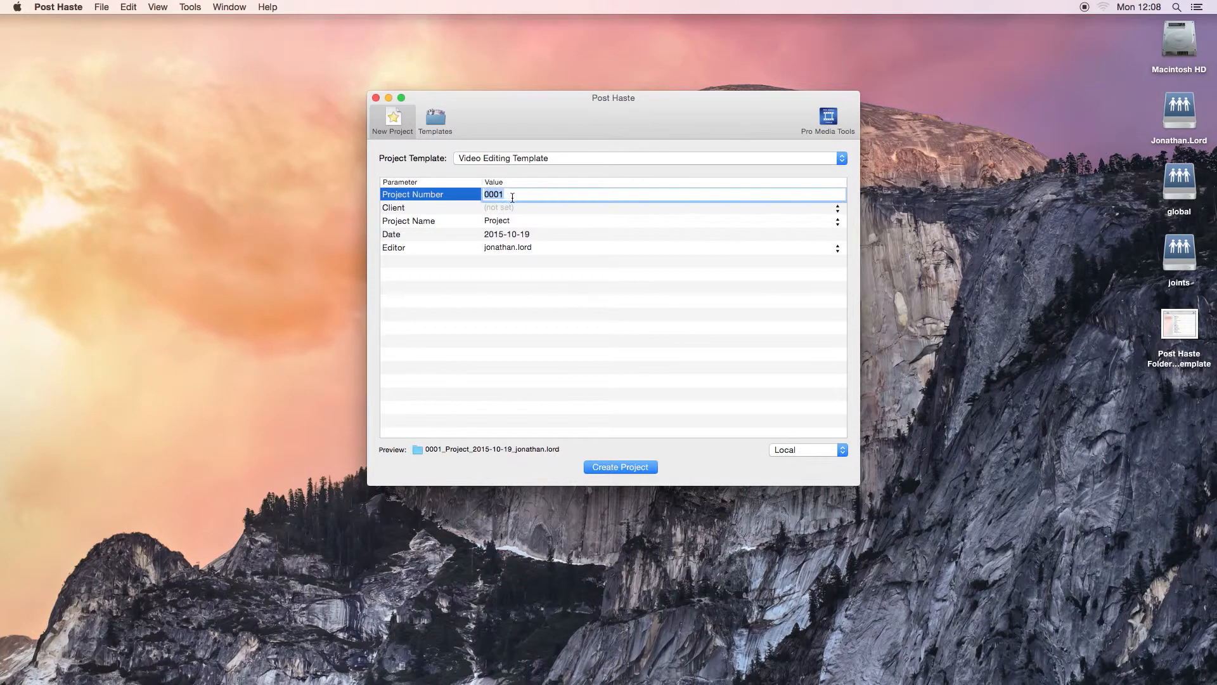
pyautogui.press('BackSpace')
pyautogui.click(557, 299)
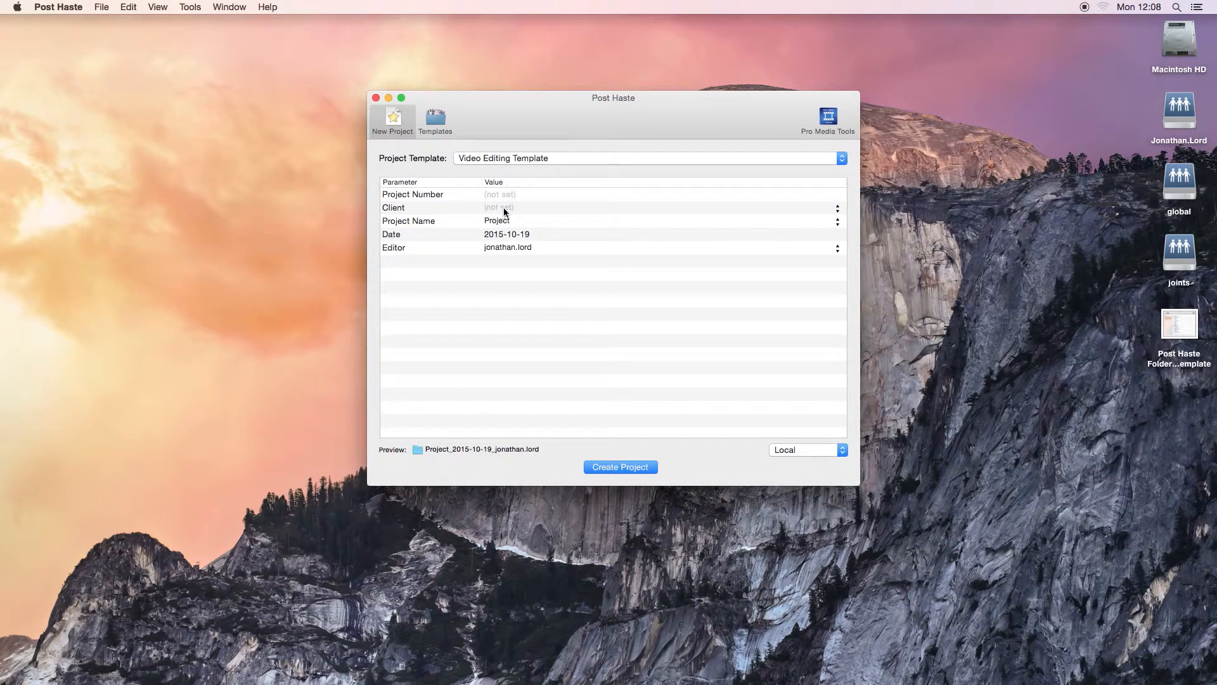
# - Leave the Client empty and set the Project Name to "Test Project 1"
pyautogui.click(506, 210)
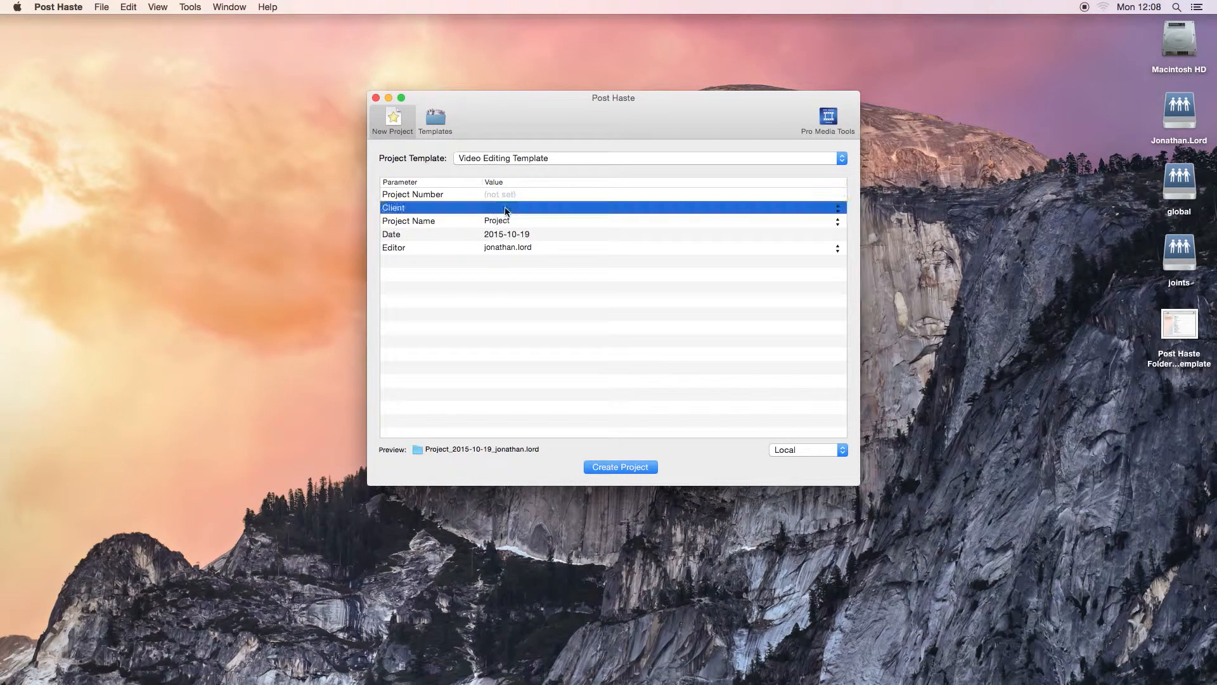
pyautogui.click(501, 223)
pyautogui.click(501, 222)
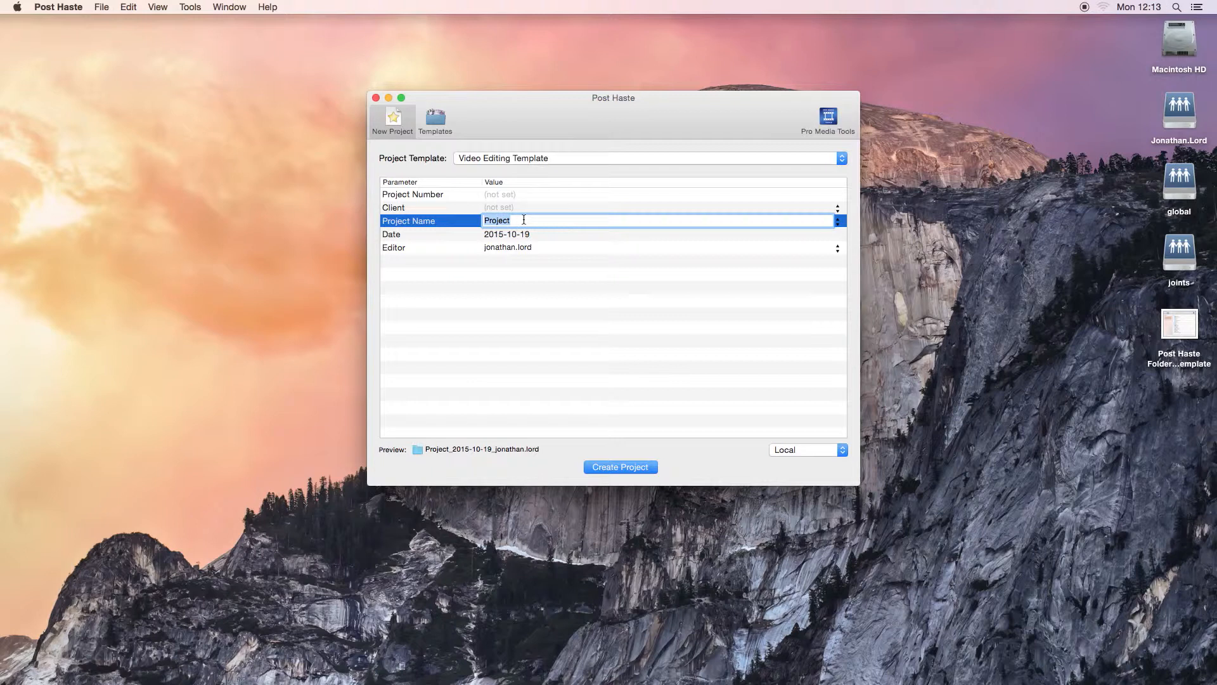
pyautogui.write('Test Project 1')
pyautogui.click(527, 301)
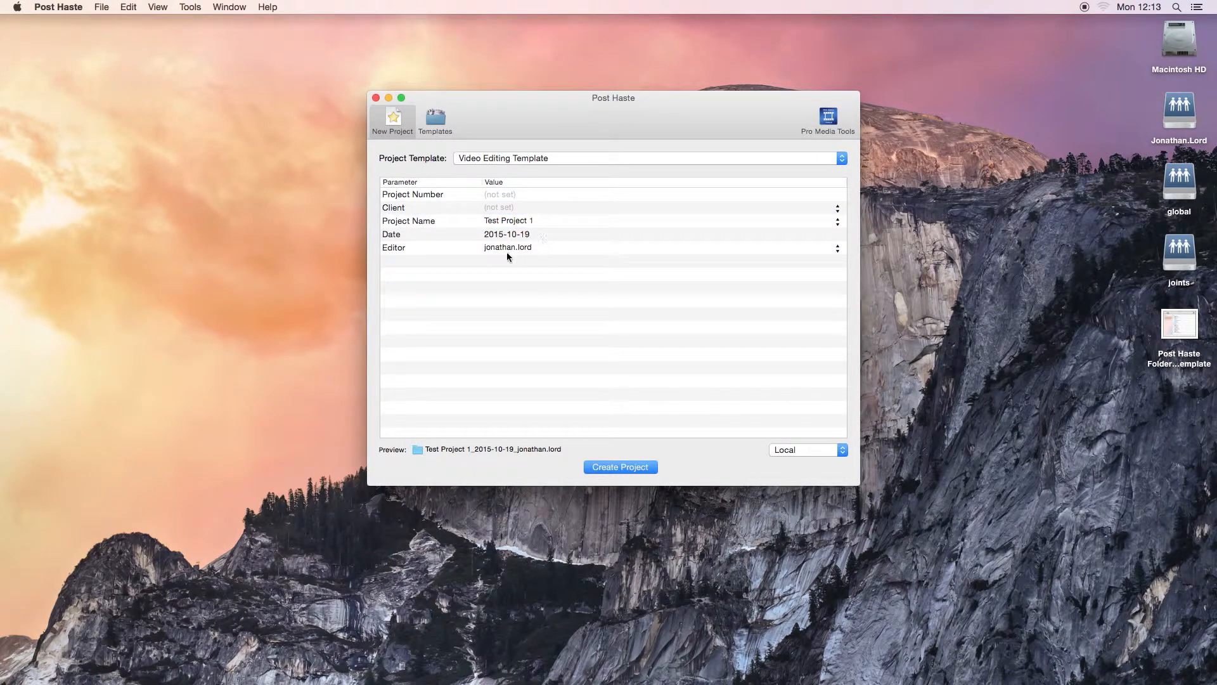
# - Examine the Editor value among the new project's parameters without changing it
pyautogui.click(511, 248)
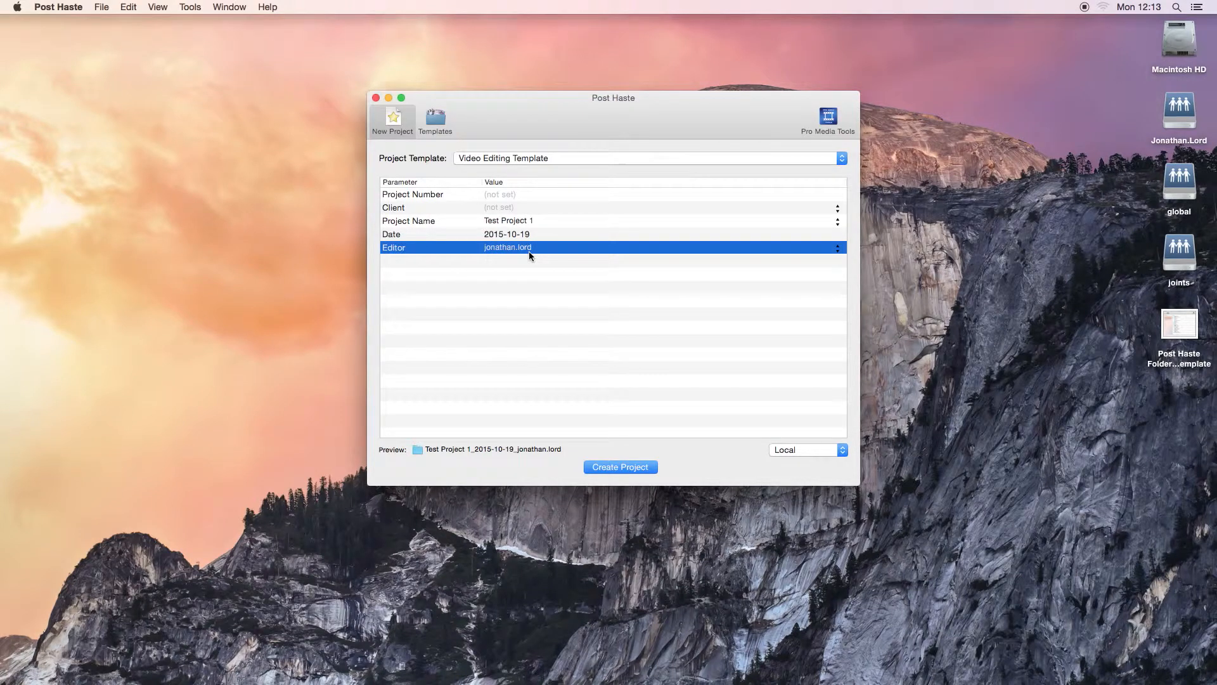
pyautogui.click(502, 248)
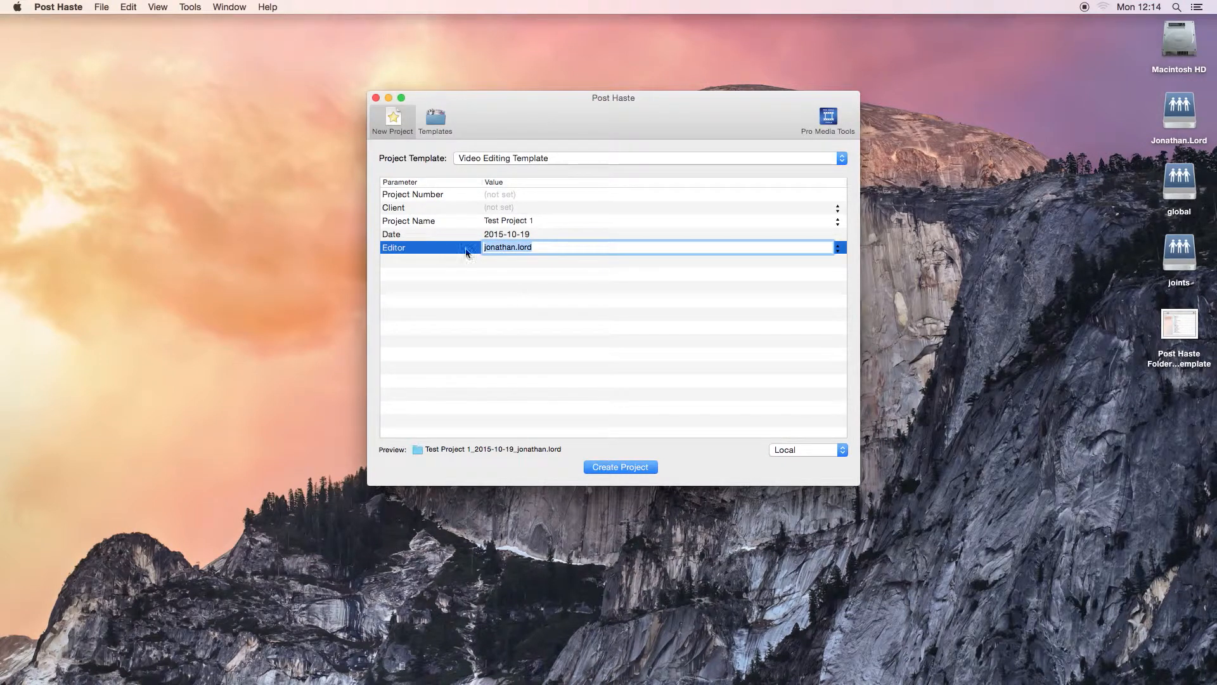
pyautogui.click(565, 338)
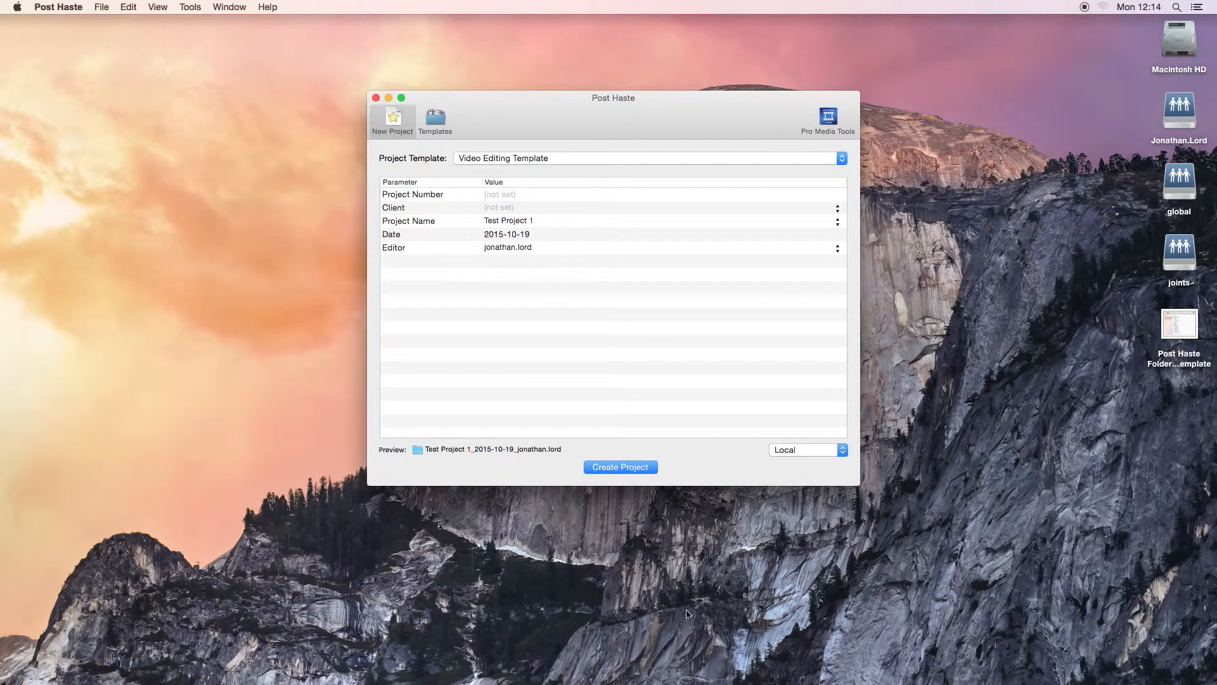
# - Create the project and expand the save dialog to the full file browser
pyautogui.click(641, 469)
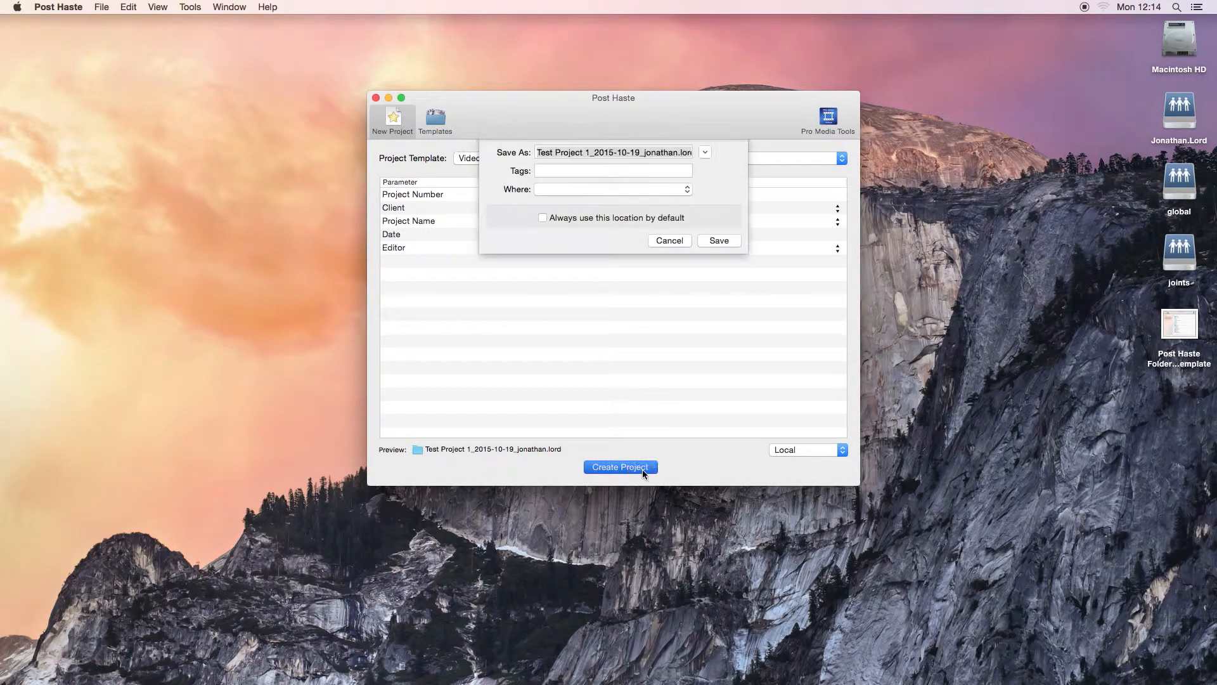
pyautogui.click(706, 163)
pyautogui.moveTo(713, 125); pyautogui.dragTo(699, 105)
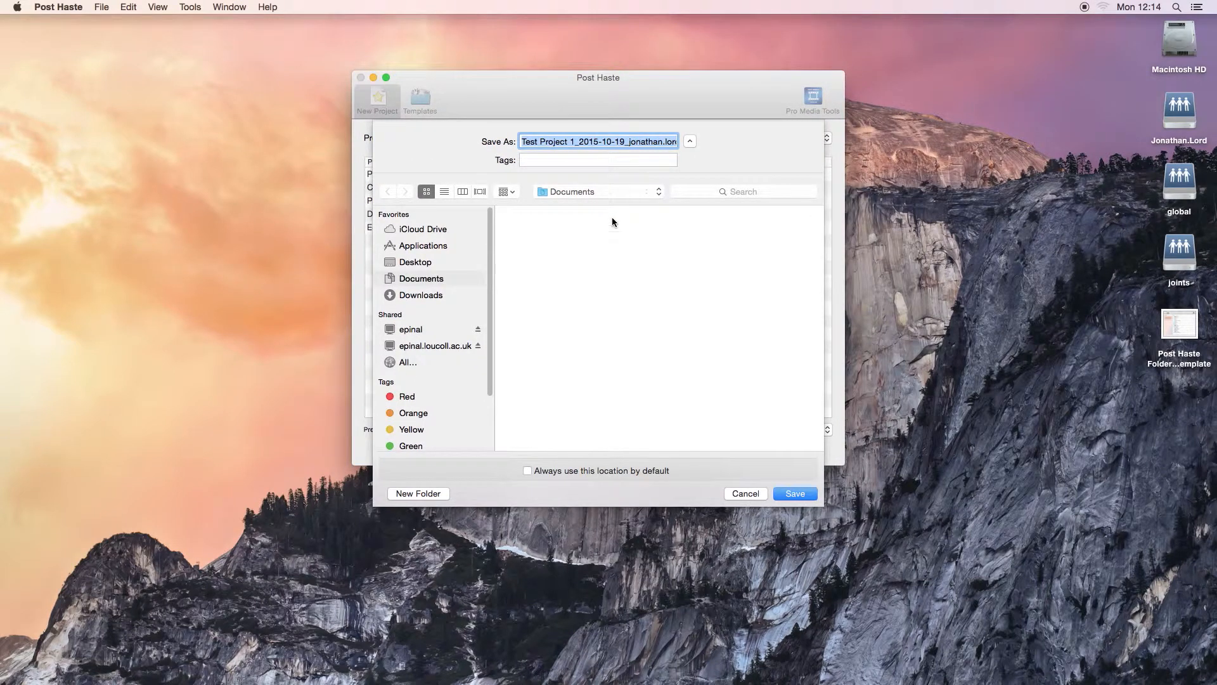
# - Browse from the computer level into the personal network drive's Documents folder as a save location, using column view
pyautogui.click(658, 192)
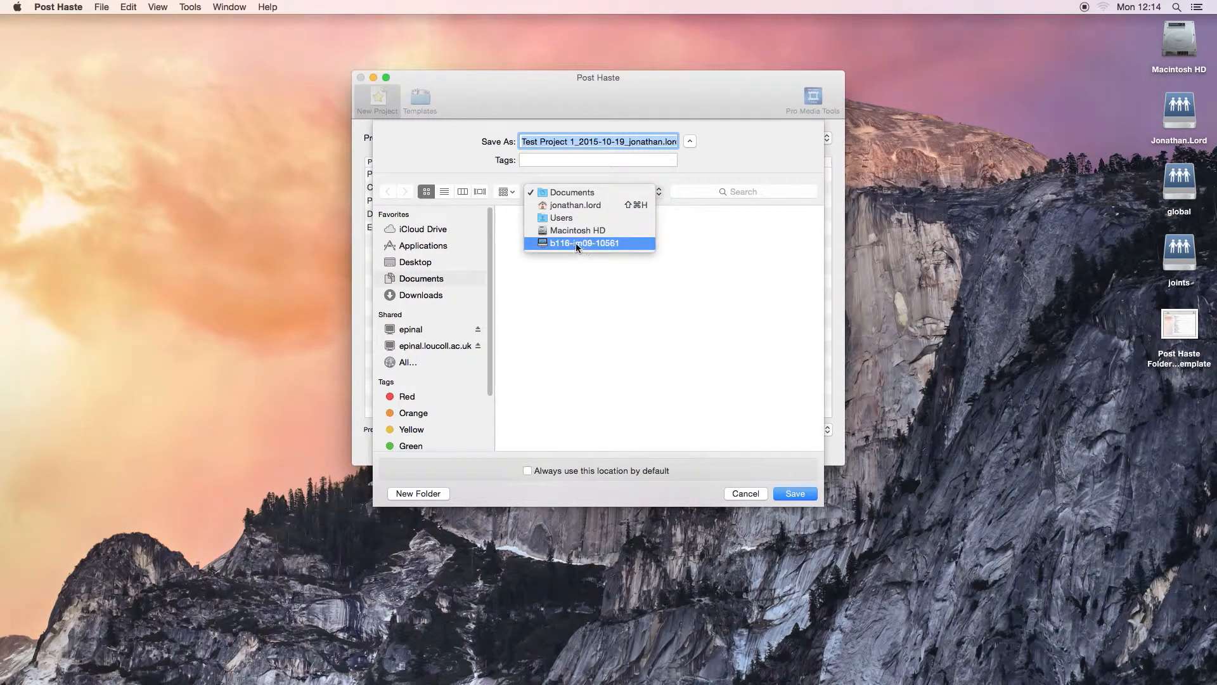
pyautogui.click(585, 242)
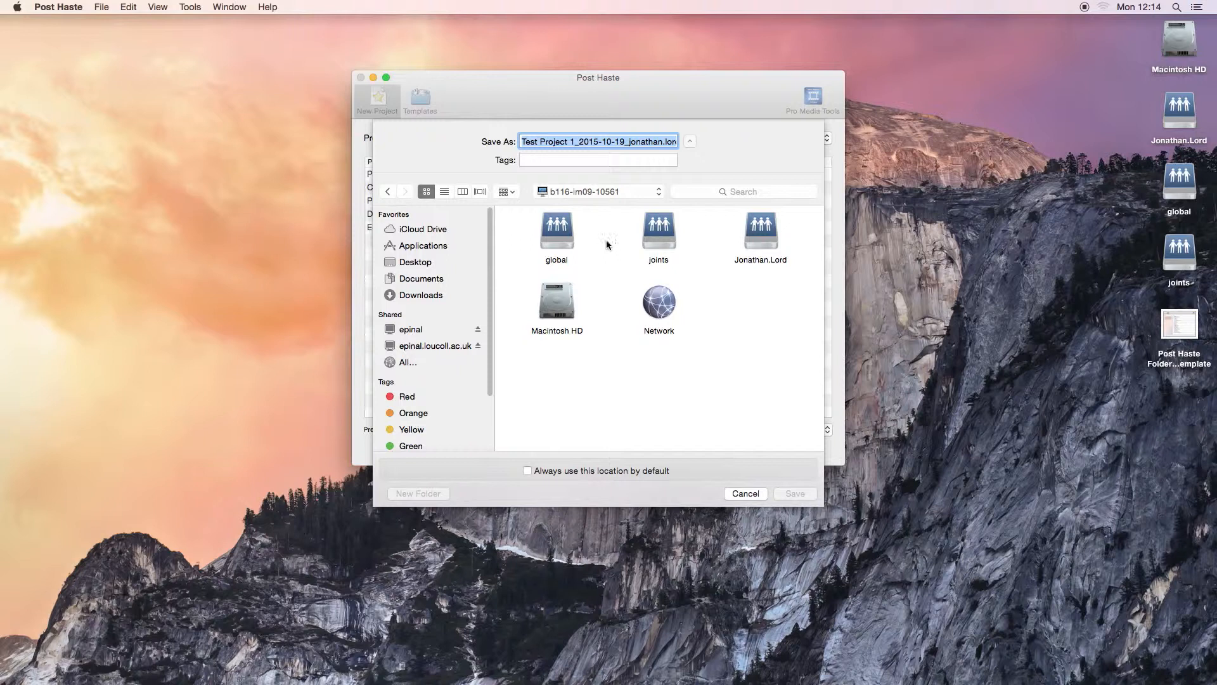
pyautogui.click(763, 240)
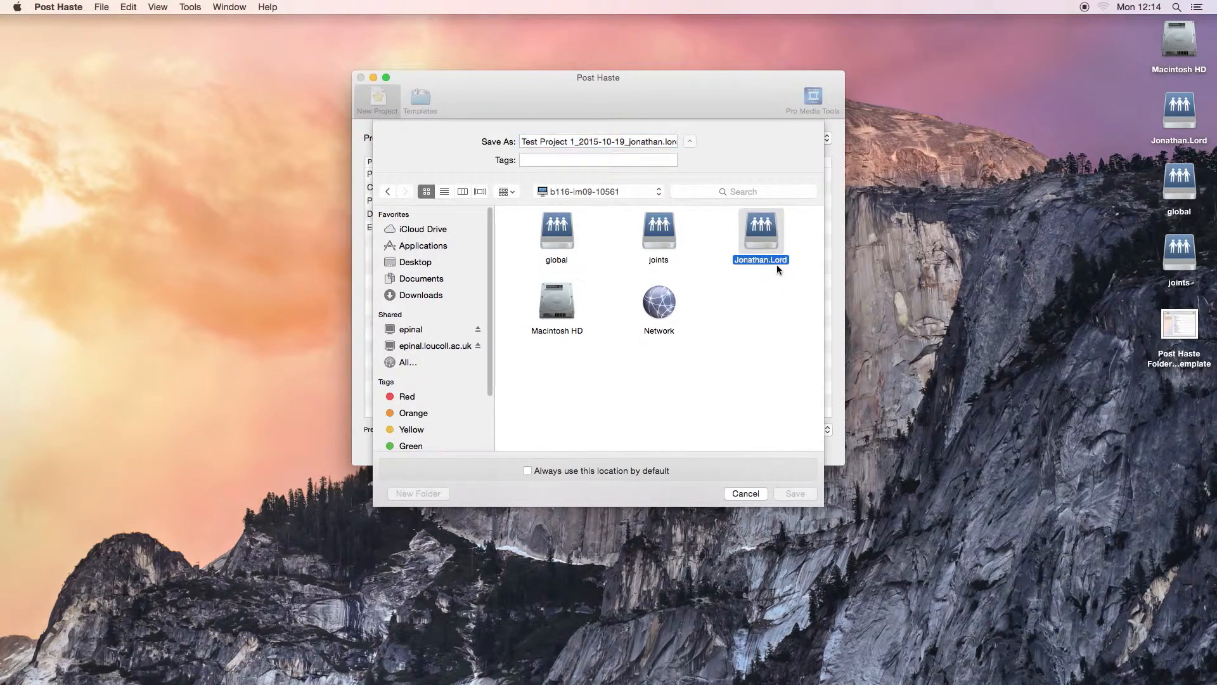
pyautogui.doubleClick(770, 232)
pyautogui.moveTo(817, 257); pyautogui.dragTo(792, 406)
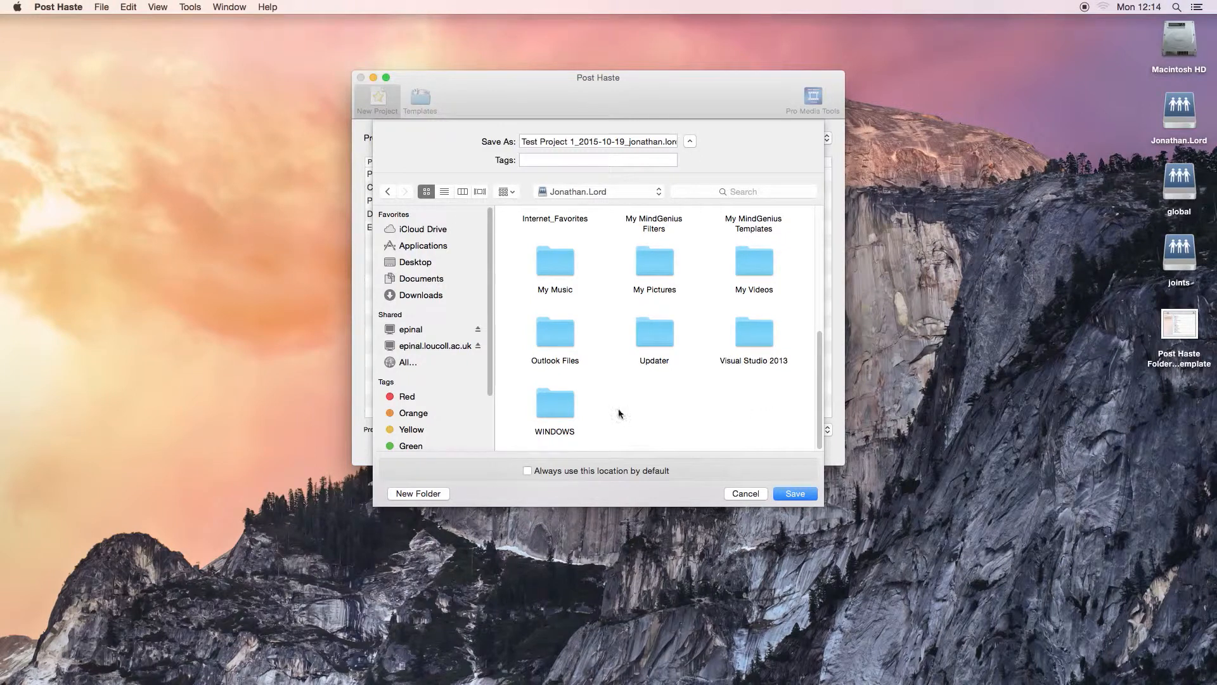
pyautogui.click(463, 192)
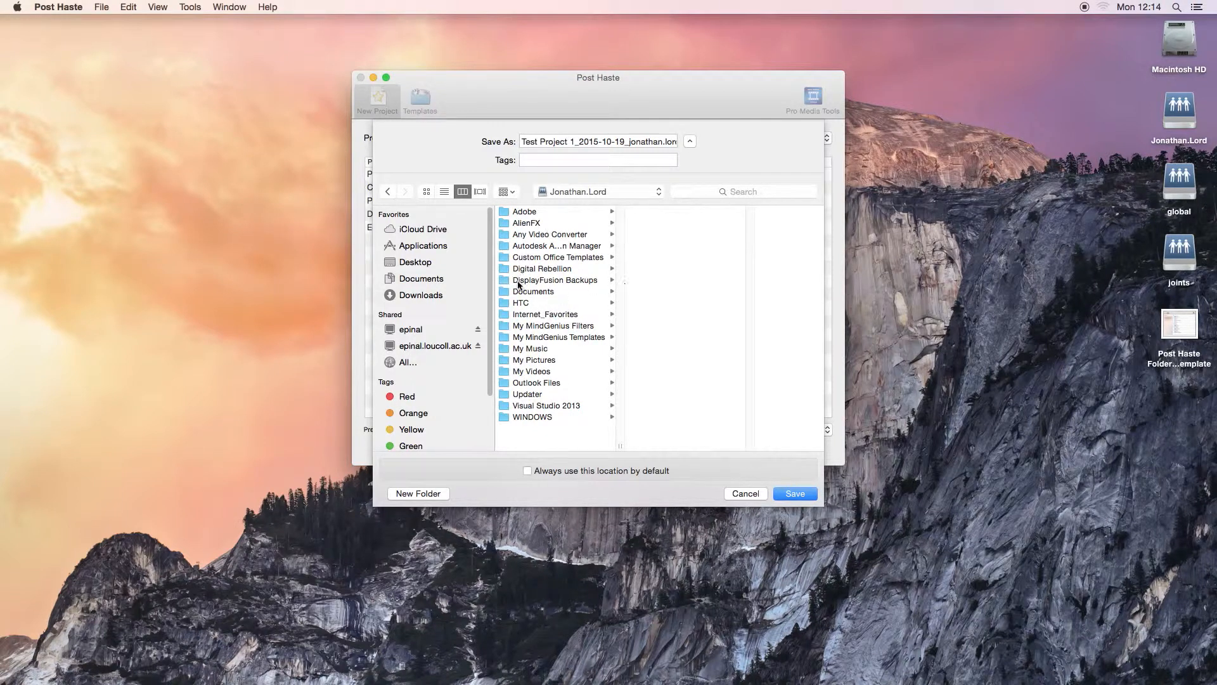
pyautogui.click(541, 293)
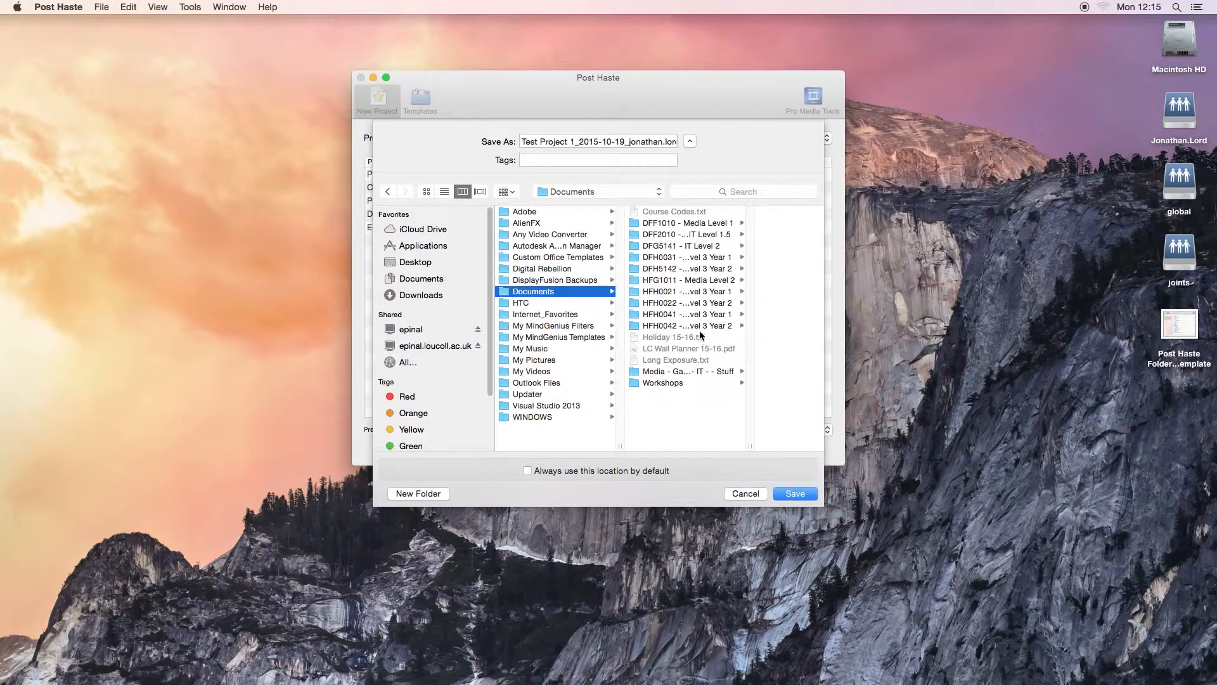
# - Save the new project folder to the Desktop
pyautogui.click(425, 265)
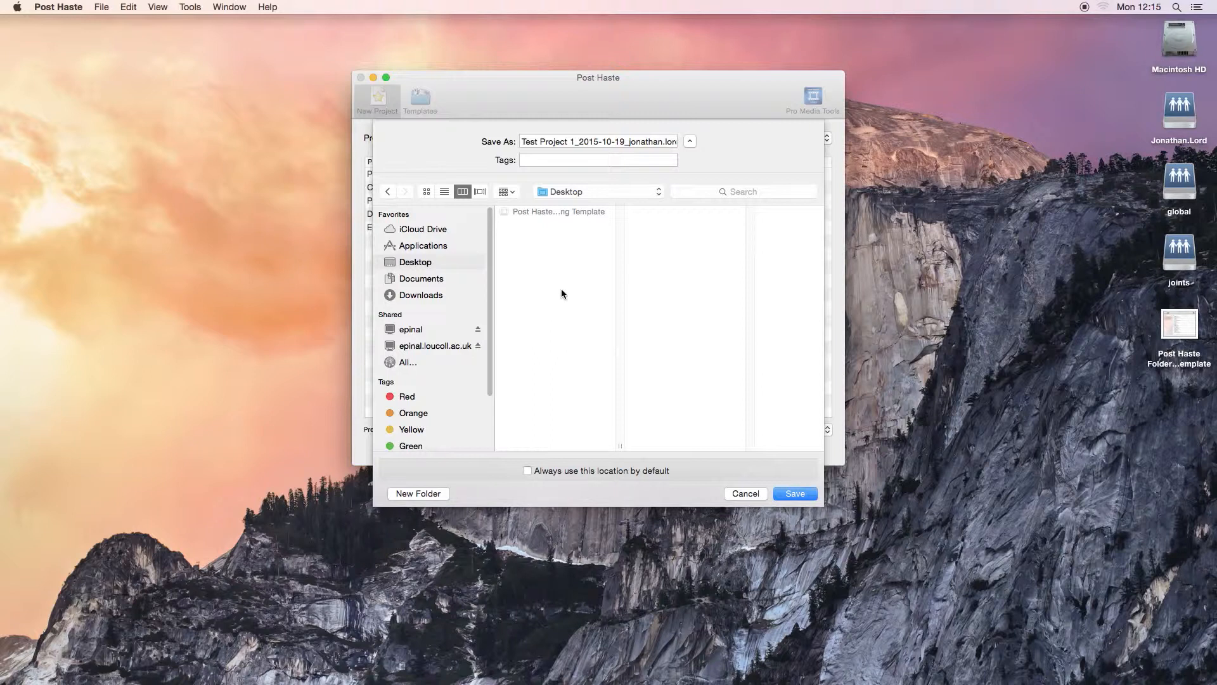
pyautogui.click(795, 494)
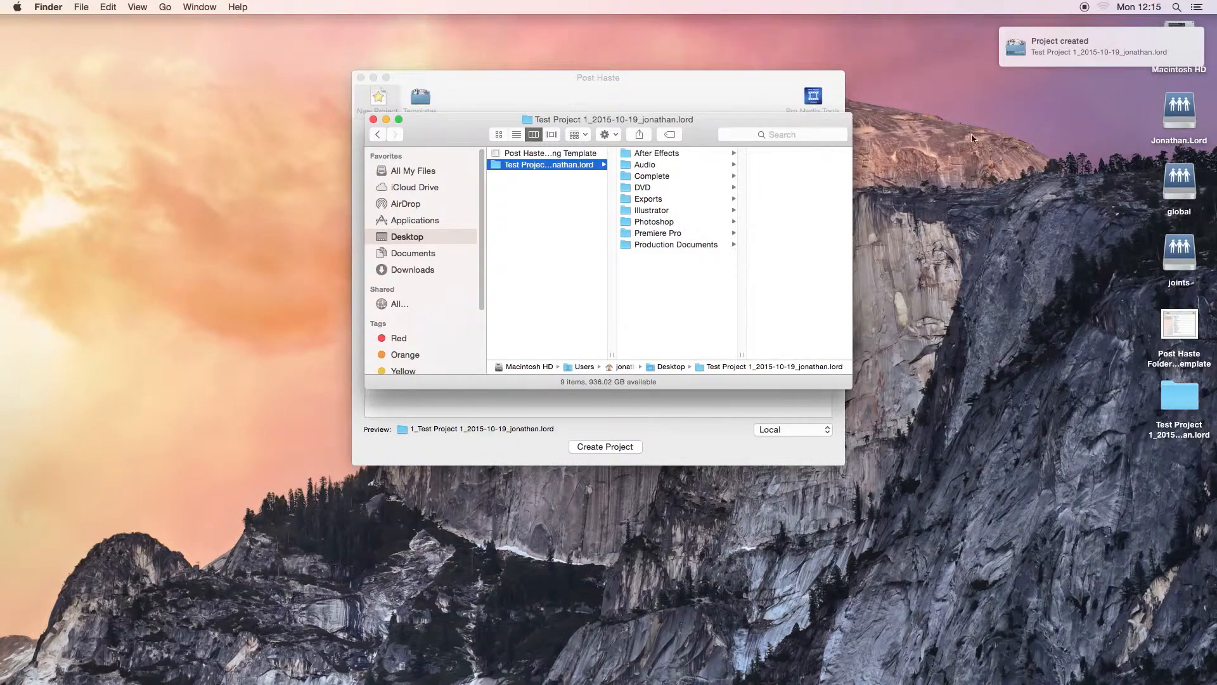
# - Close the Post Haste window, keep the project's Finder window in view and select the Test Project 1 folder on the Desktop
pyautogui.moveTo(626, 119); pyautogui.dragTo(611, 151)
pyautogui.click(467, 100)
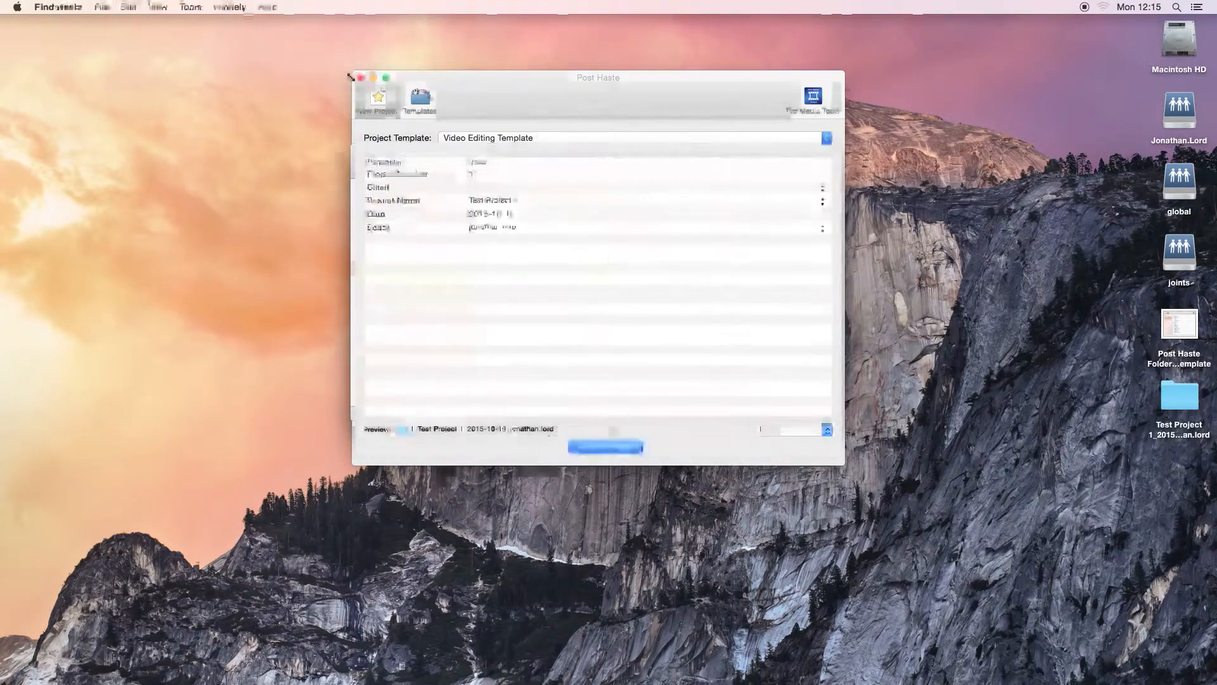
pyautogui.click(361, 77)
pyautogui.moveTo(652, 150); pyautogui.dragTo(637, 143)
pyautogui.click(1178, 411)
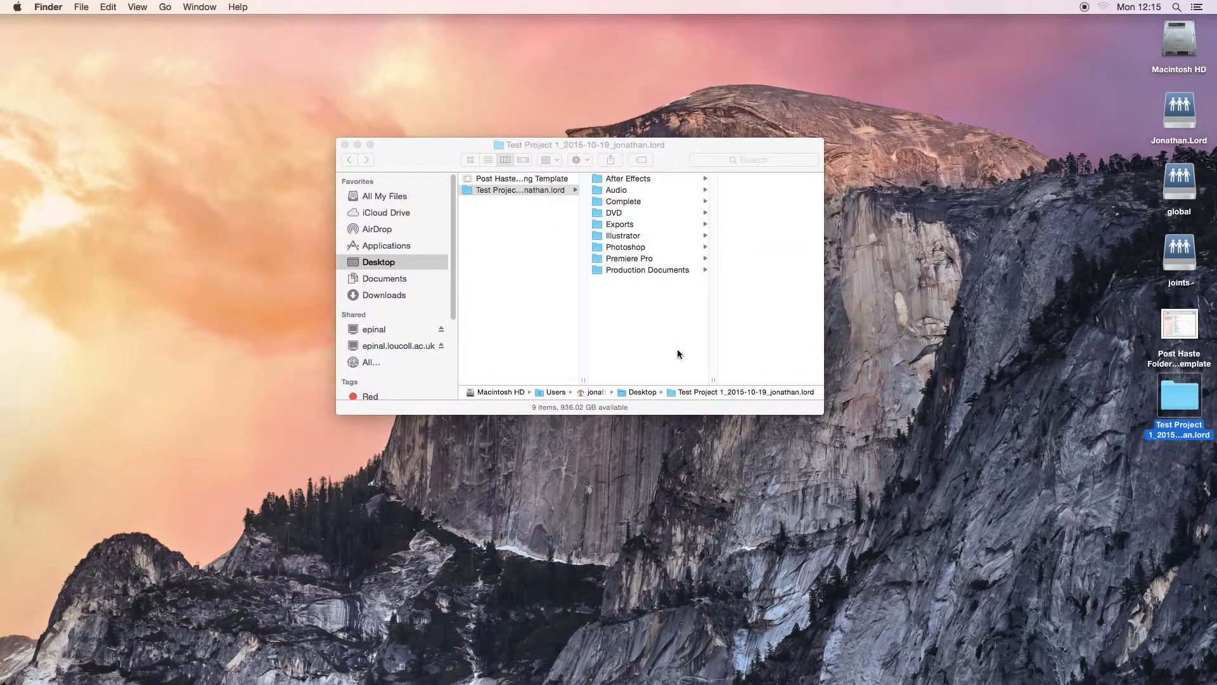
# - Look through the After Effects, Audio, Complete, DVD and Exports folders of the Test Project 1 folder
pyautogui.click(634, 181)
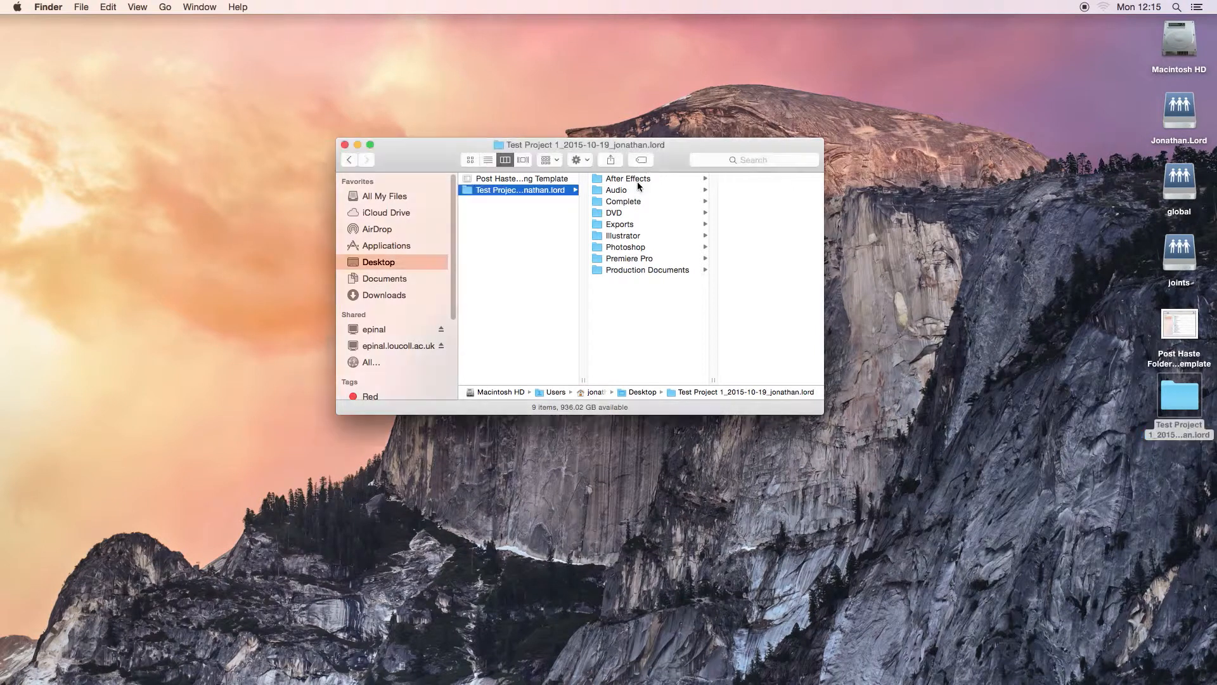
pyautogui.click(596, 191)
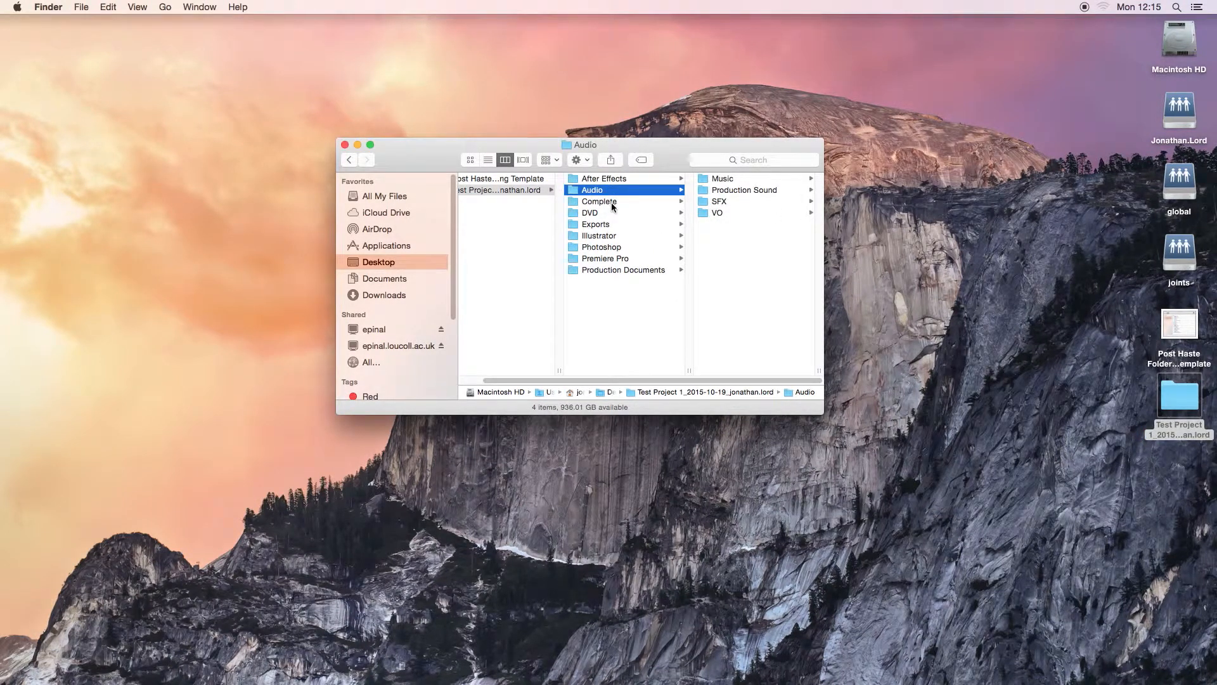
pyautogui.click(611, 201)
pyautogui.click(609, 213)
pyautogui.click(614, 225)
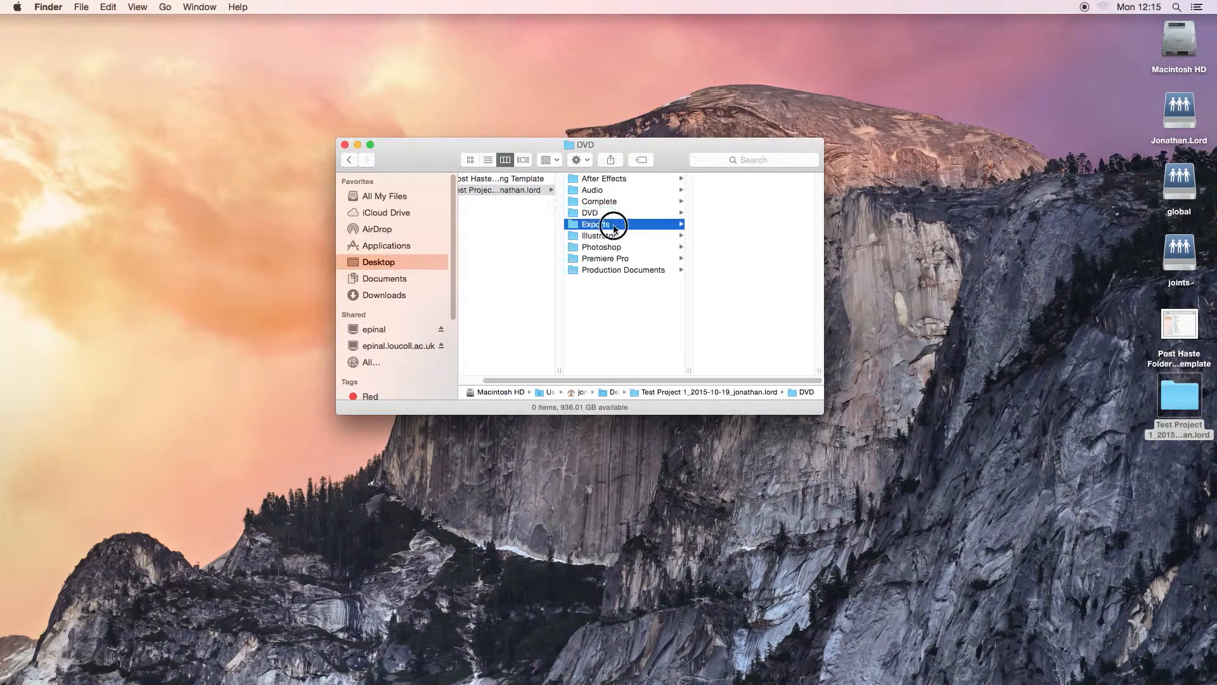
# - Examine the contents of the Illustrator and Photoshop folders, including a preview of the project's PSD file
pyautogui.click(614, 237)
pyautogui.click(738, 179)
pyautogui.moveTo(641, 380); pyautogui.dragTo(572, 375)
pyautogui.click(592, 247)
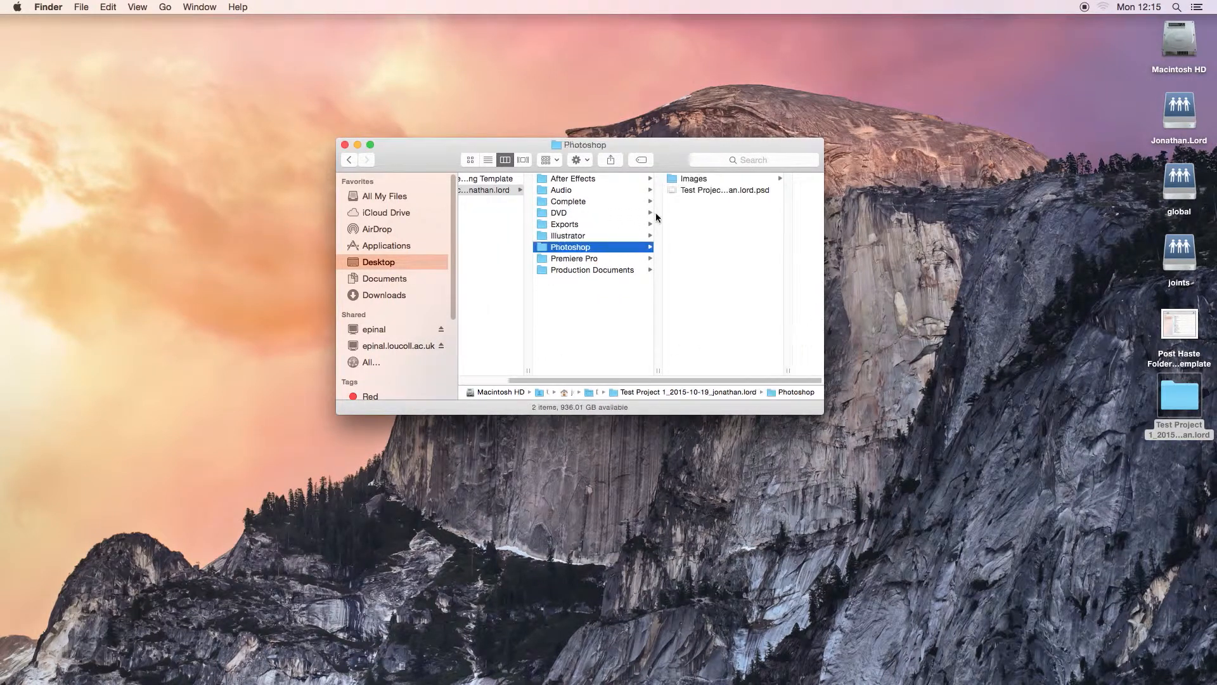
pyautogui.click(715, 189)
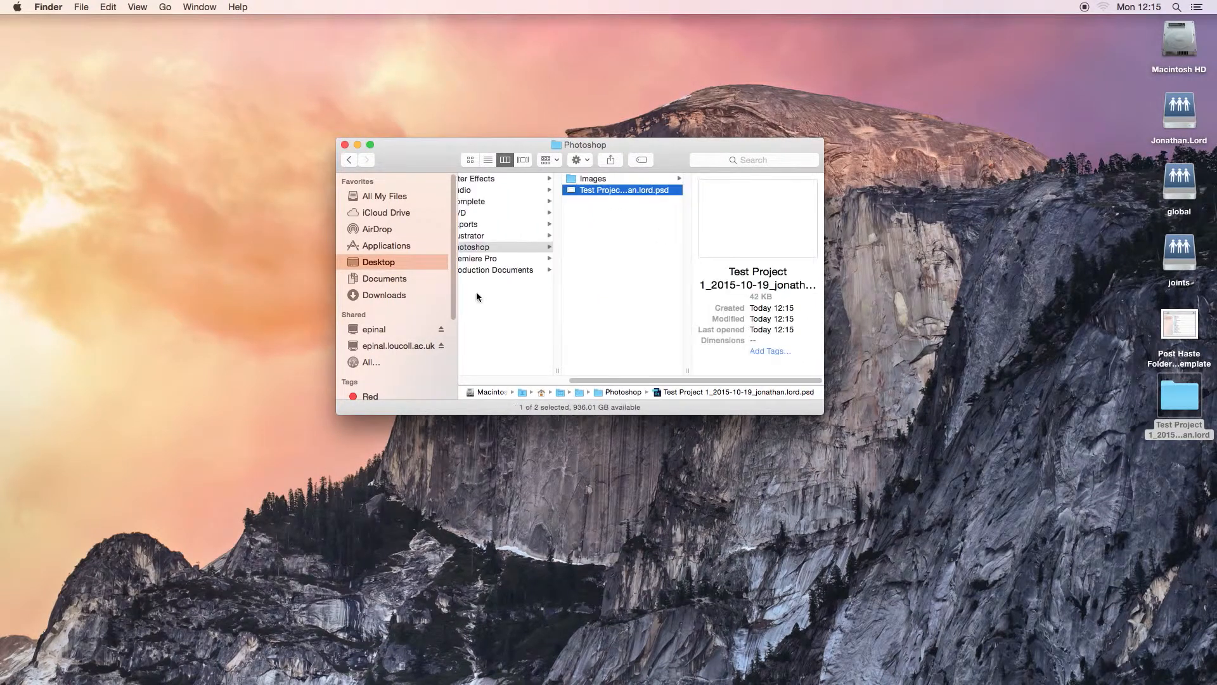
# - Inspect Premiere Pro's Footage and Scratch Disks subfolders and the Production Documents folder, and return to the project's top level
pyautogui.click(507, 260)
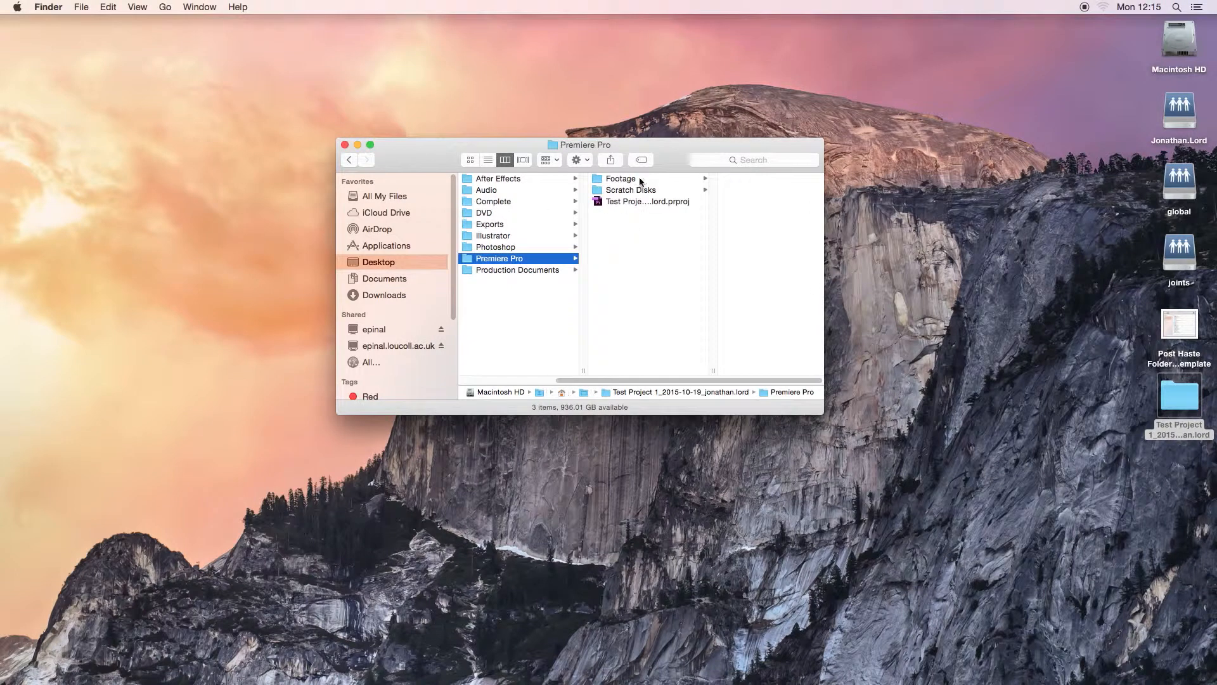
pyautogui.click(639, 180)
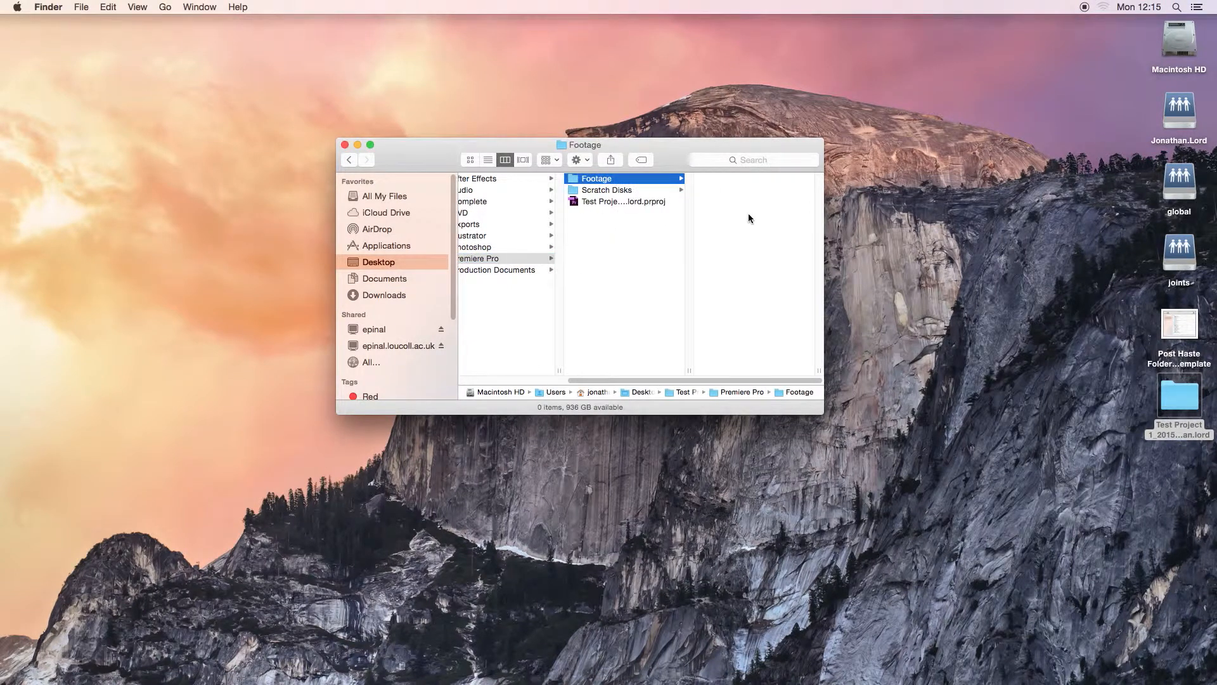
pyautogui.click(620, 190)
pyautogui.click(623, 299)
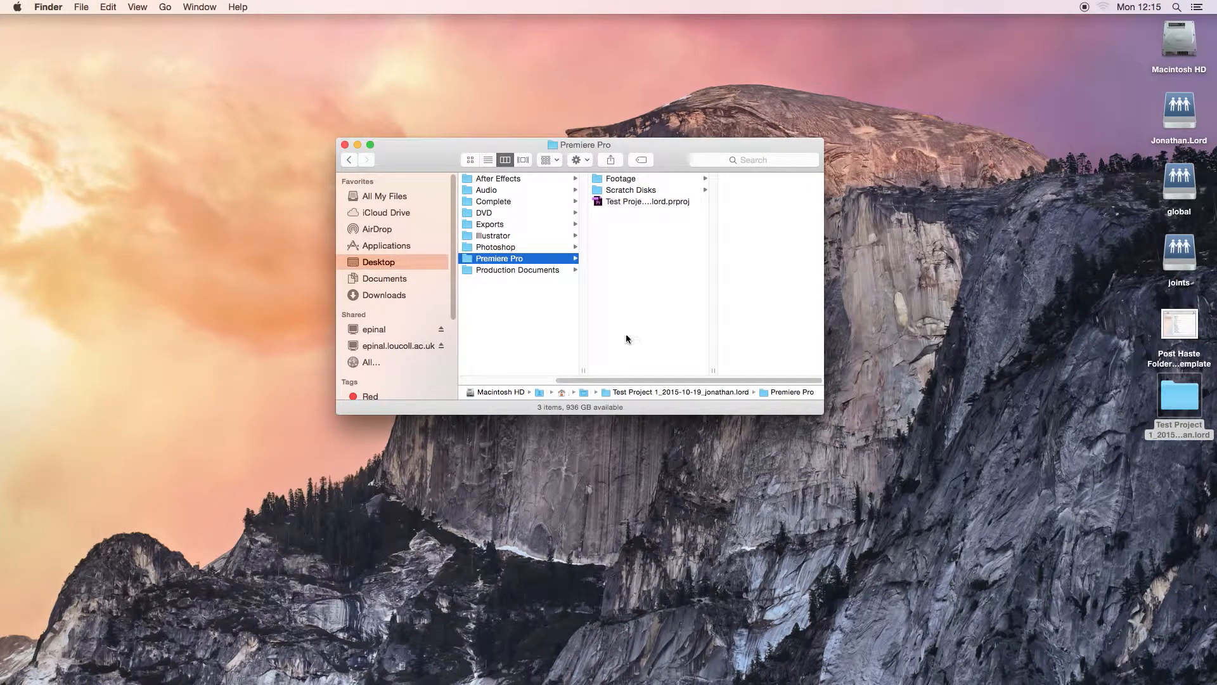
pyautogui.click(502, 272)
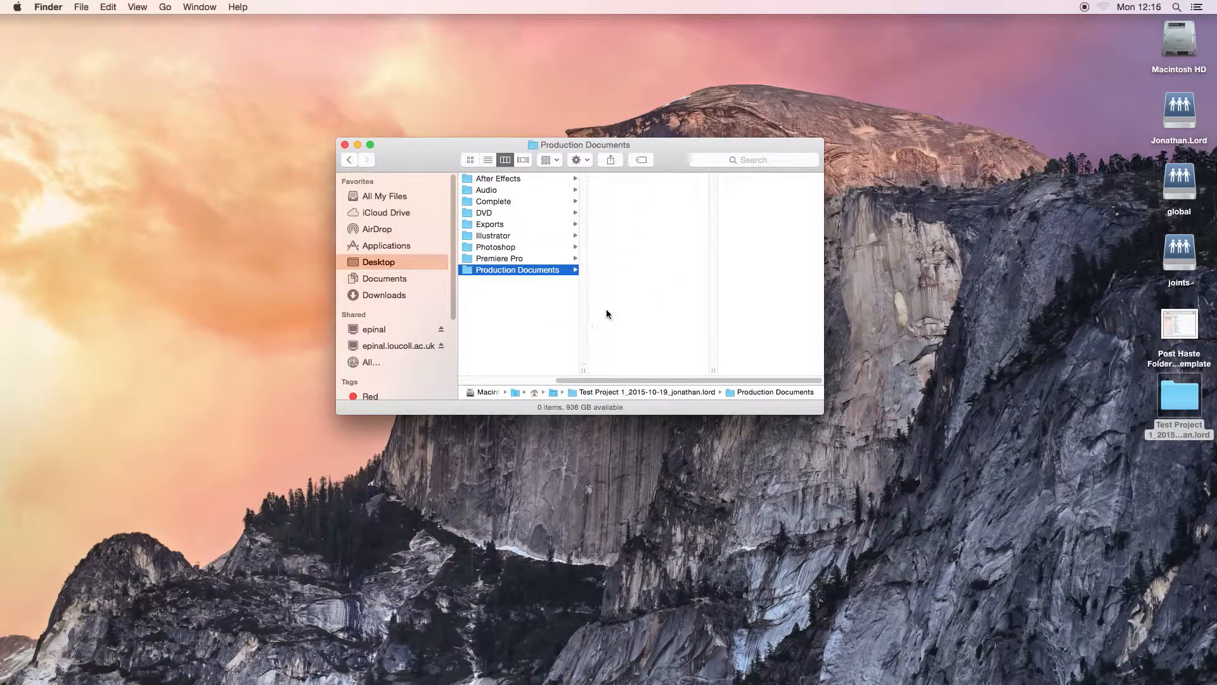
pyautogui.click(547, 325)
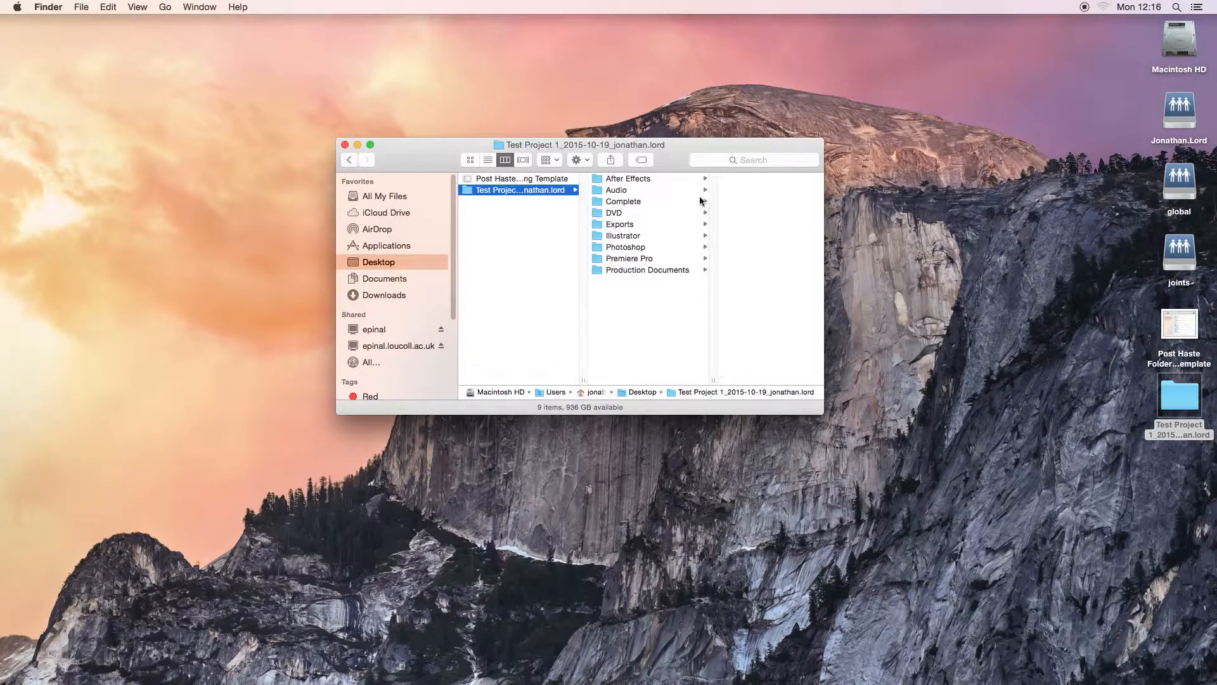